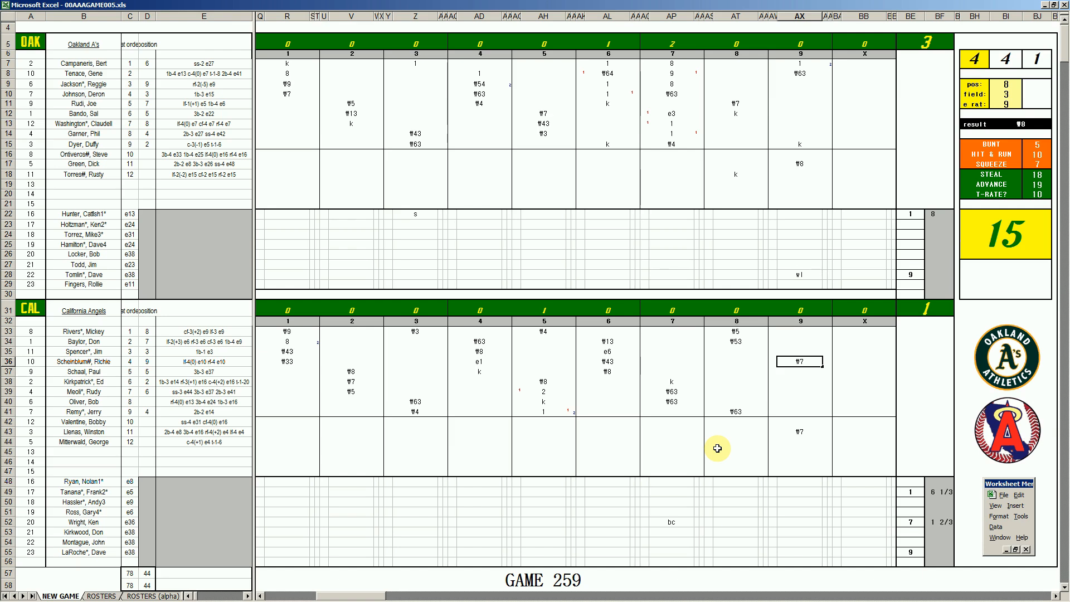
Score California's ninth-inning at-bats with 8 for Schaal and k for Kirkpatrick.
{"action": "key", "text": "Return"}
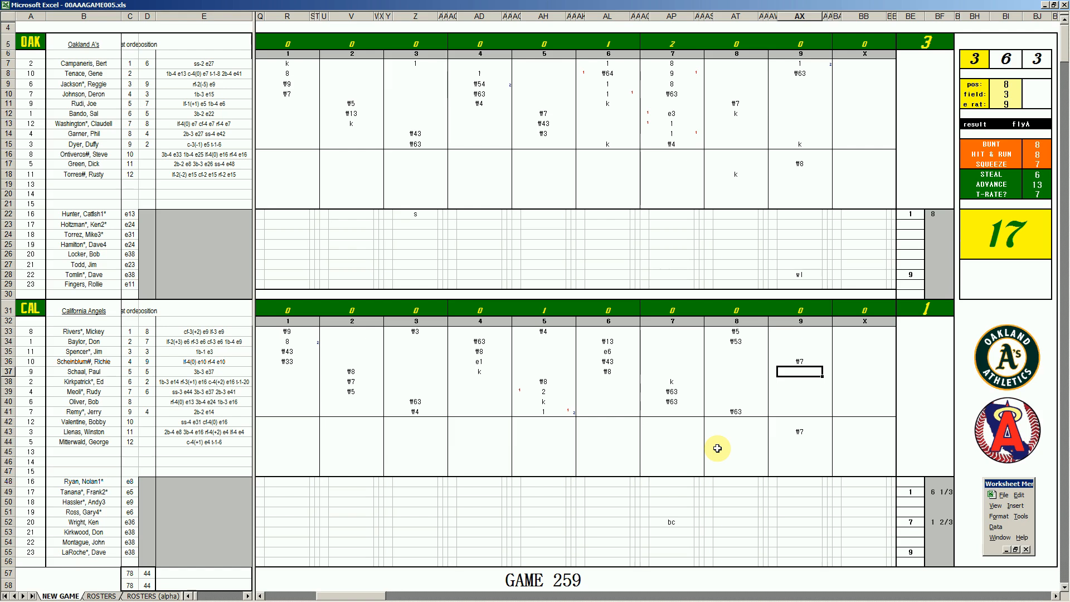
{"action": "type", "text": "8"}
{"action": "key", "text": "Return"}
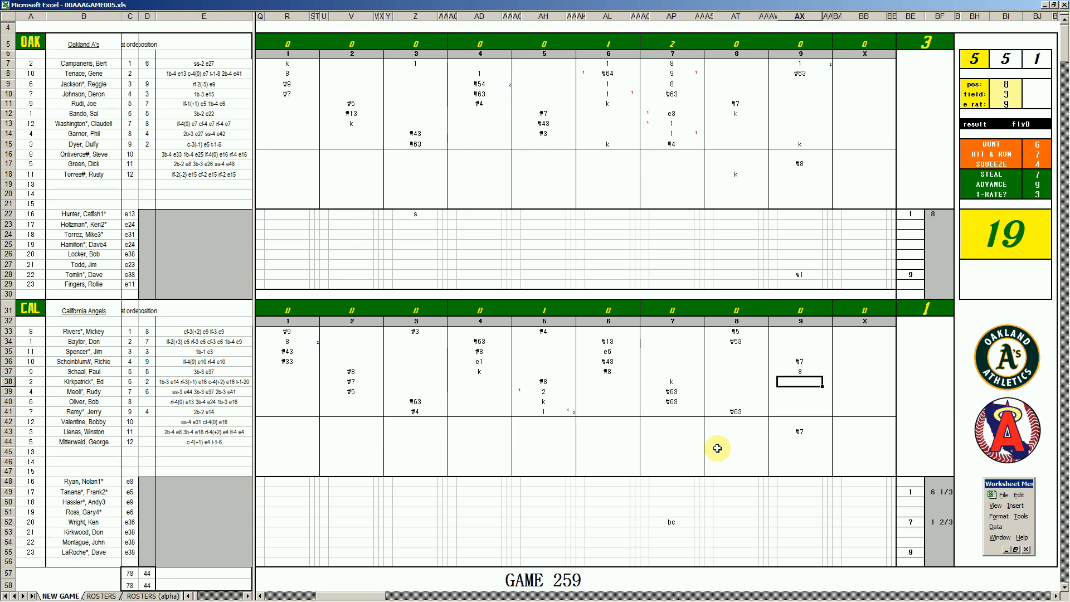
{"action": "type", "text": "k"}
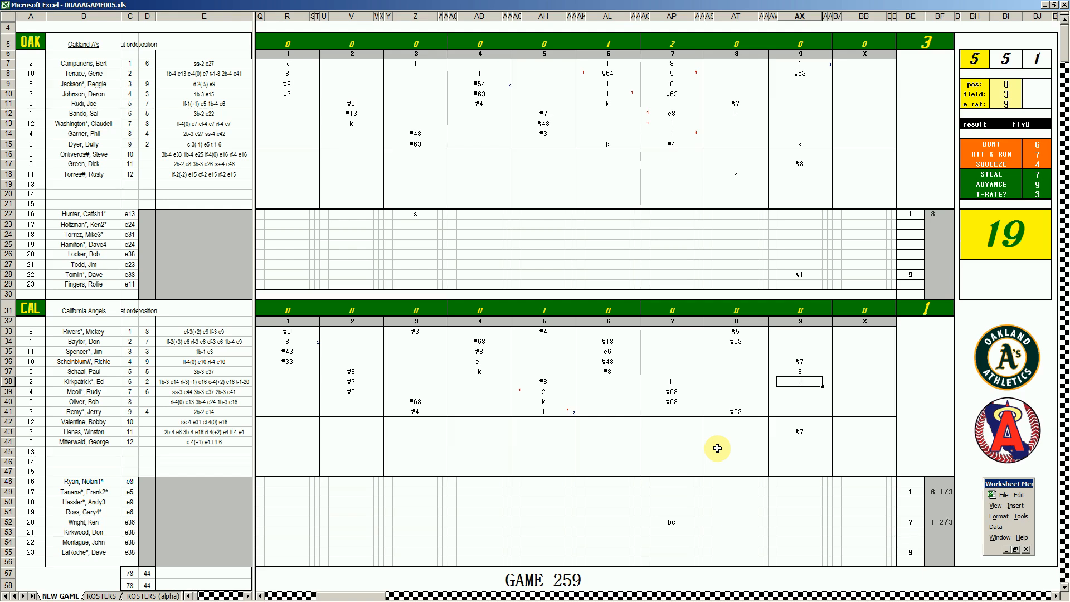
Enter 1 inning pitched for both ninth-inning relievers, Oakland's Tomlin and California's LaRoche.
{"action": "left_click", "coordinate": [928, 276]}
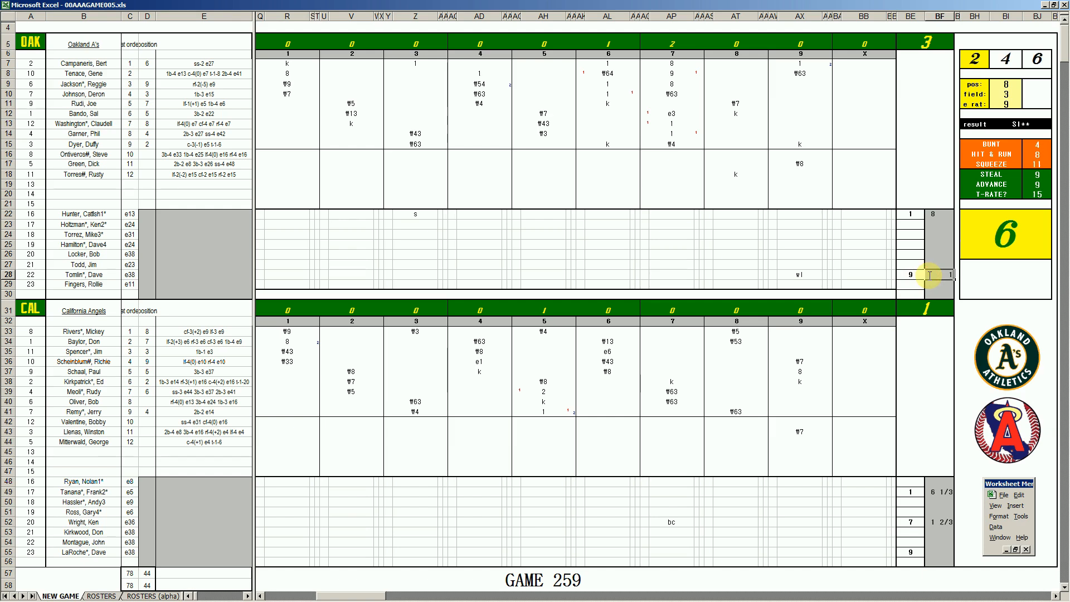
{"action": "key", "text": "Return"}
{"action": "left_click", "coordinate": [928, 276]}
{"action": "type", "text": "1"}
{"action": "key", "text": "Return"}
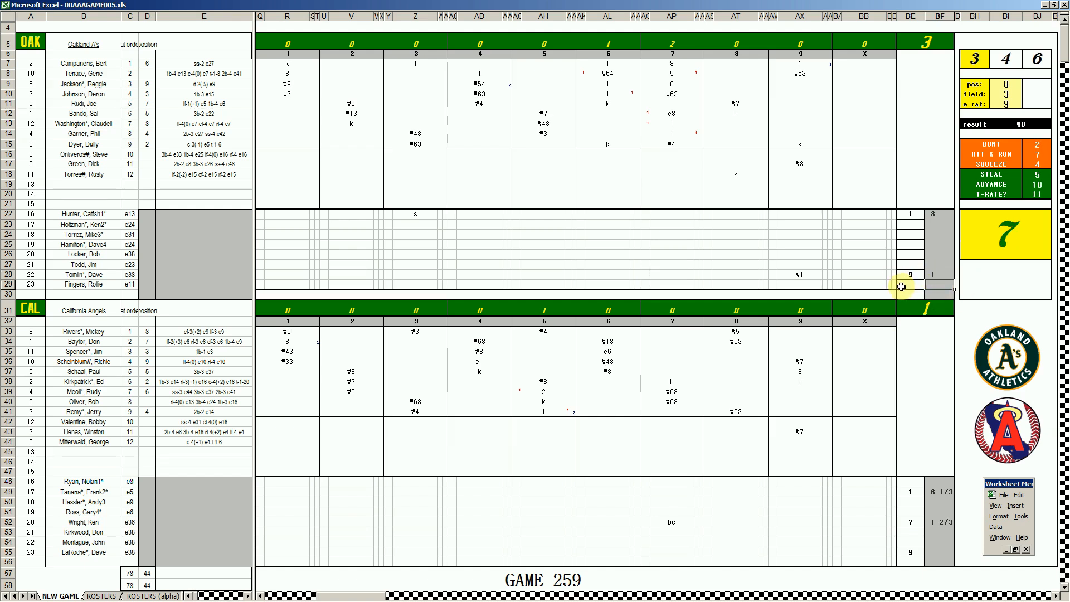
{"action": "left_click", "coordinate": [928, 553]}
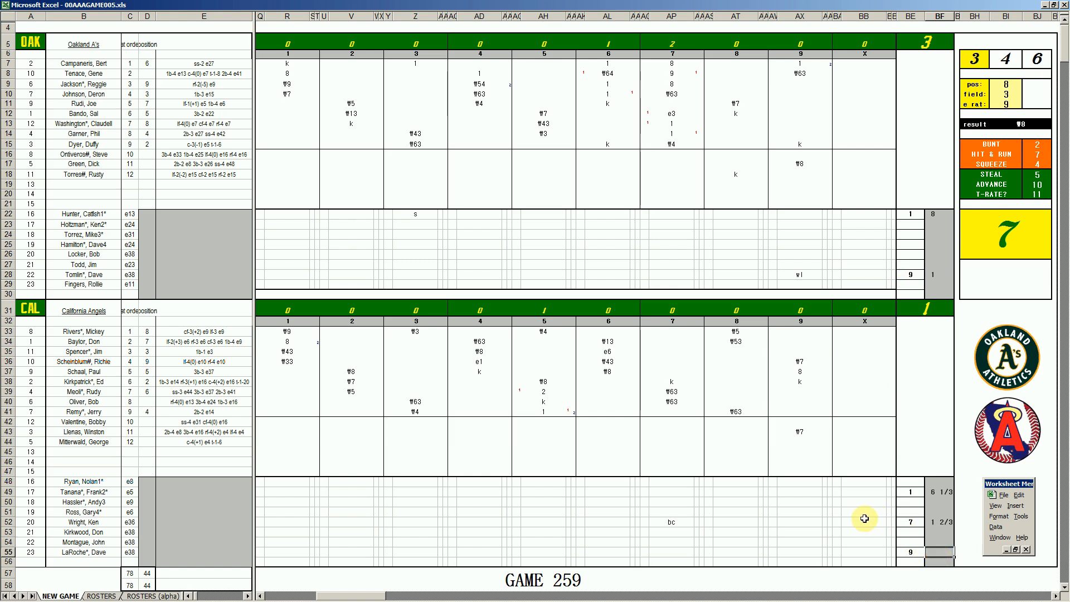
{"action": "type", "text": "1"}
{"action": "key", "text": "Return"}
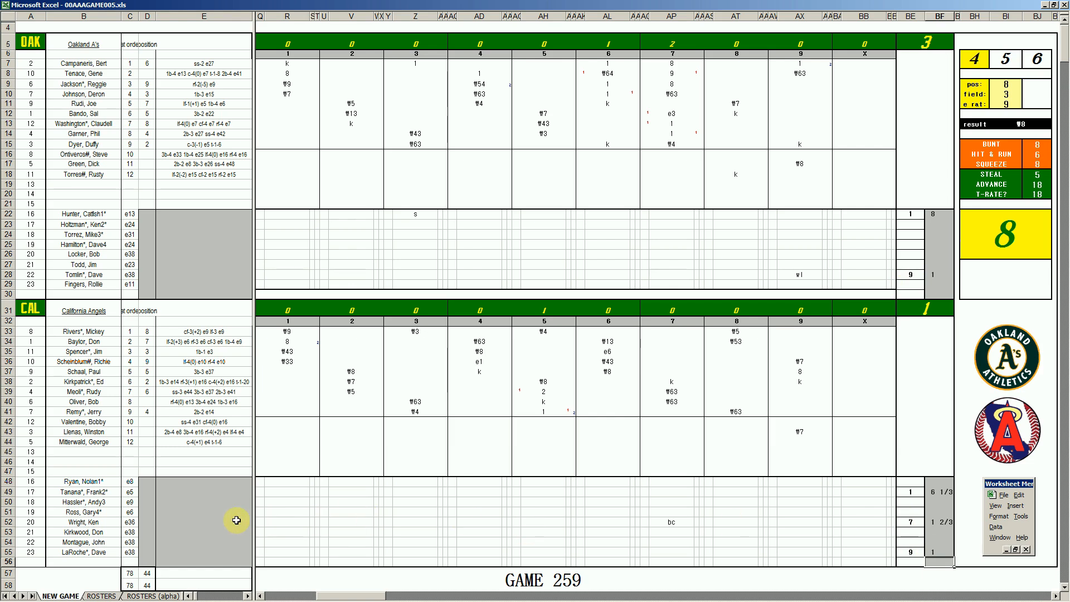
Switch to the Book5 workbook and record 1 hit allowed and 1 strikeout in LaRoche's pitching line.
{"action": "left_click", "coordinate": [219, 502]}
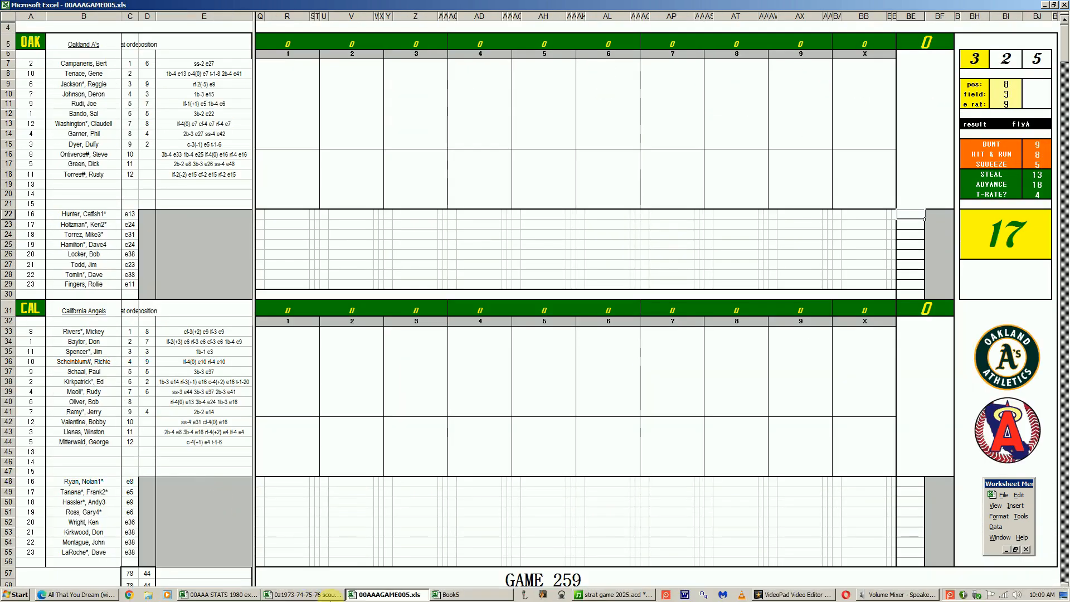
{"action": "left_click", "coordinate": [446, 595]}
{"action": "left_click", "coordinate": [204, 432]}
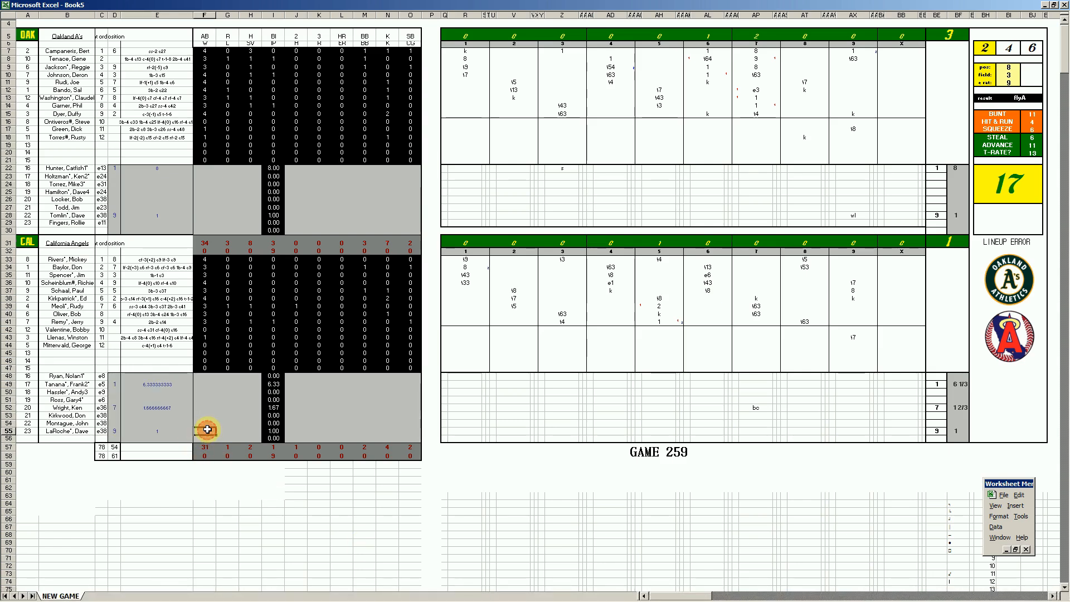
{"action": "key", "text": "Right"}
{"action": "key", "text": "Right"}
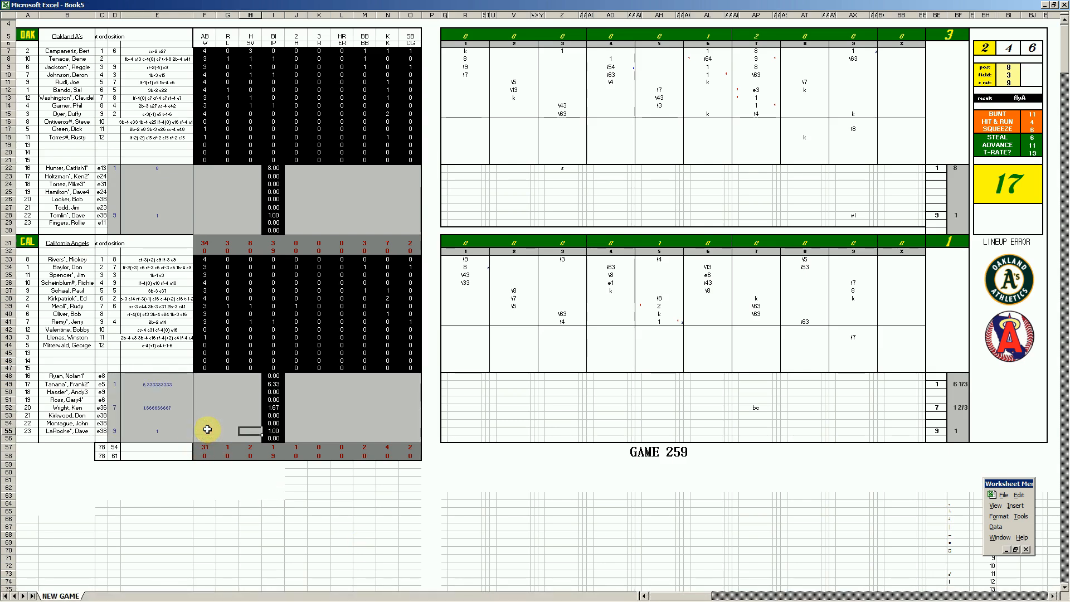
{"action": "key", "text": "Right"}
{"action": "key", "text": "Right"}
{"action": "type", "text": "1"}
{"action": "key", "text": "Right"}
{"action": "key", "text": "Right"}
{"action": "key", "text": "Right"}
{"action": "key", "text": "Right"}
{"action": "type", "text": "1"}
Record 2 walks and 2 strikeouts in Wright's pitching line for California.
{"action": "key", "text": "Left"}
{"action": "key", "text": "Up"}
{"action": "key", "text": "Up"}
{"action": "key", "text": "Up"}
{"action": "key", "text": "Left"}
{"action": "key", "text": "Left"}
{"action": "key", "text": "Left"}
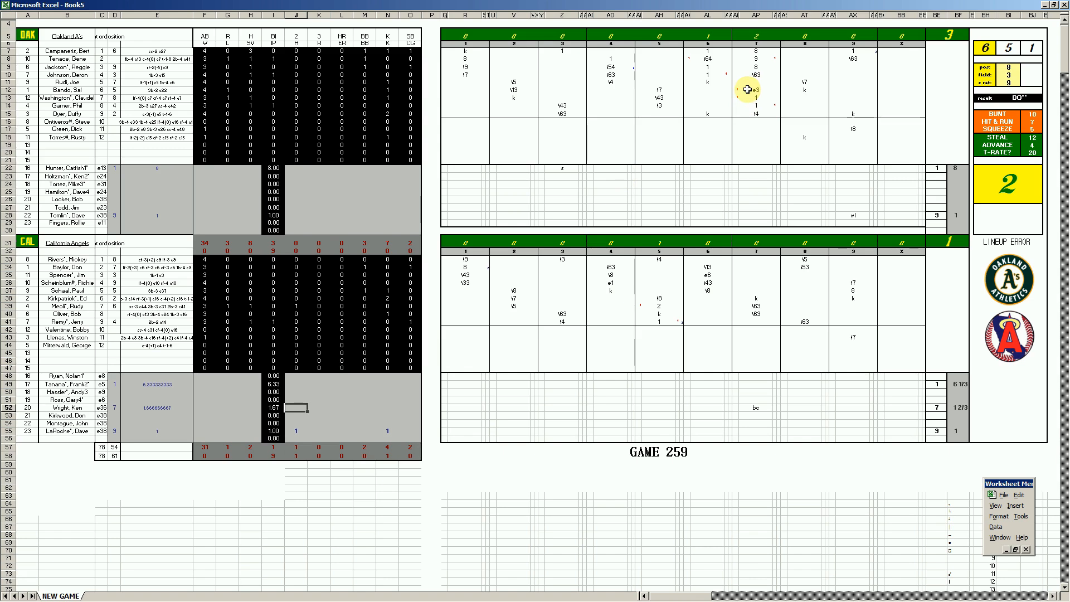
{"action": "key", "text": "Right"}
{"action": "key", "text": "Right"}
{"action": "key", "text": "Right"}
{"action": "type", "text": "2"}
{"action": "key", "text": "Right"}
{"action": "type", "text": "2"}
Credit Tanana with 1 loss, 7 hits and 3 runs allowed in California's pitching lines.
{"action": "key", "text": "Left"}
{"action": "key", "text": "Left"}
{"action": "key", "text": "Left"}
{"action": "key", "text": "Up"}
{"action": "key", "text": "Up"}
{"action": "key", "text": "Up"}
{"action": "key", "text": "Left"}
{"action": "key", "text": "Left"}
{"action": "key", "text": "Left"}
{"action": "key", "text": "Left"}
{"action": "type", "text": "1"}
{"action": "key", "text": "Right"}
{"action": "key", "text": "Right"}
{"action": "key", "text": "Right"}
{"action": "type", "text": "7"}
{"action": "key", "text": "Right"}
{"action": "type", "text": "3"}
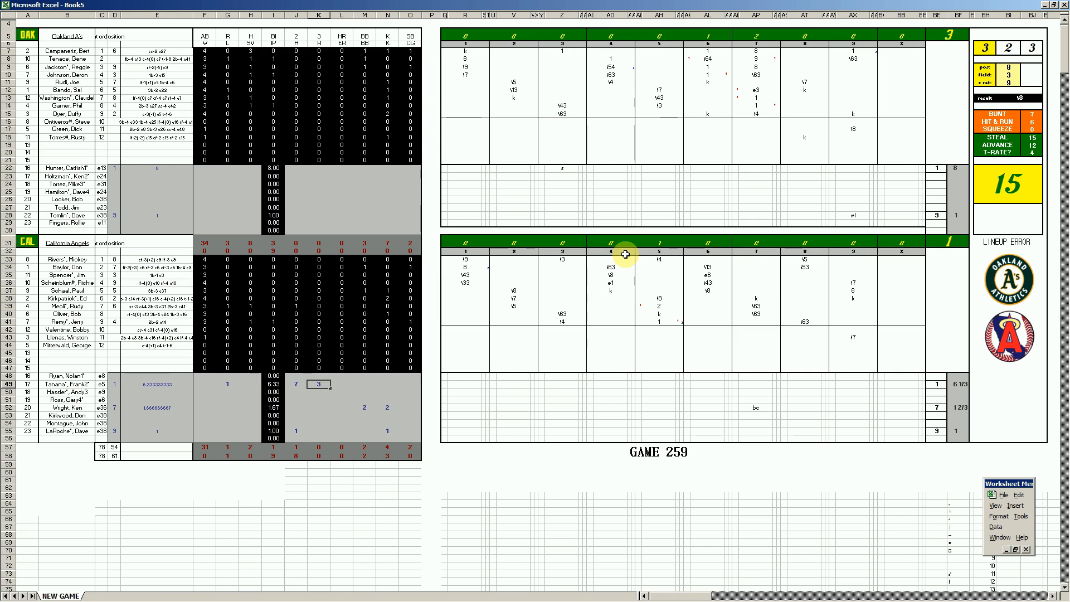
Complete Tanana's pitching line with 2 earned runs, 1 walk and 4 strikeouts.
{"action": "key", "text": "Right"}
{"action": "type", "text": "2"}
{"action": "key", "text": "Right"}
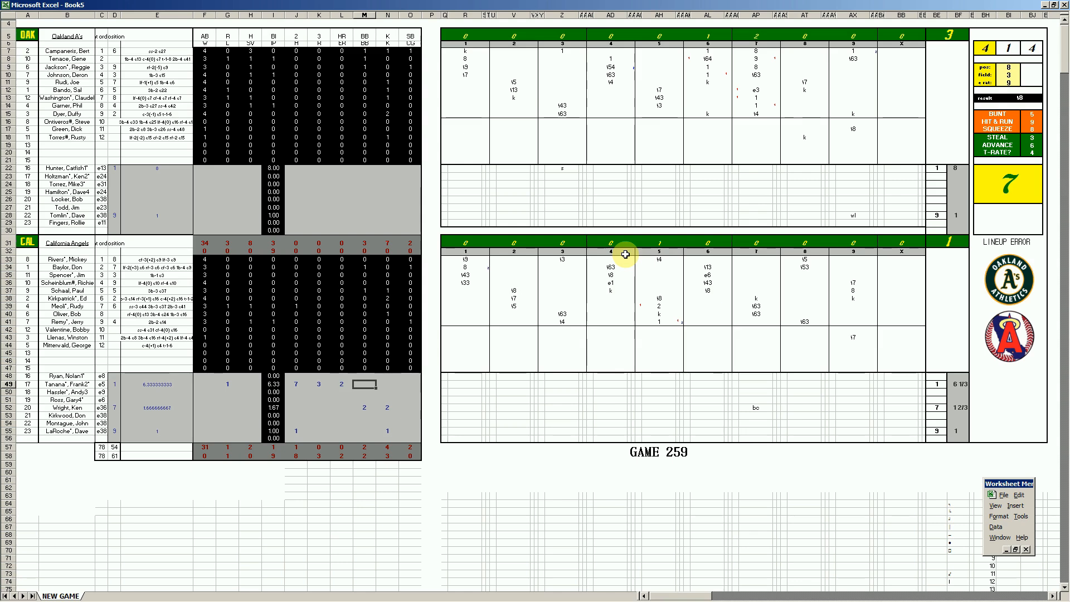
{"action": "type", "text": "1"}
{"action": "key", "text": "Right"}
{"action": "type", "text": "4"}
Credit Oakland's Tomlin with 1 save, 1 walk and 1 strikeout in the pitching lines.
{"action": "key", "text": "Left"}
{"action": "key", "text": "Left"}
{"action": "key", "text": "Up"}
{"action": "key", "text": "Up"}
{"action": "key", "text": "Up"}
{"action": "key", "text": "Up"}
{"action": "key", "text": "Up"}
{"action": "key", "text": "Up"}
{"action": "key", "text": "Up"}
{"action": "key", "text": "Up"}
{"action": "key", "text": "Up"}
{"action": "key", "text": "Up"}
{"action": "key", "text": "Up"}
{"action": "key", "text": "Up"}
{"action": "key", "text": "Up"}
{"action": "key", "text": "Up"}
{"action": "key", "text": "Up"}
{"action": "key", "text": "Up"}
{"action": "key", "text": "Up"}
{"action": "key", "text": "Up"}
{"action": "key", "text": "Up"}
{"action": "key", "text": "Left"}
{"action": "key", "text": "Left"}
{"action": "key", "text": "Left"}
{"action": "key", "text": "Left"}
{"action": "key", "text": "Up"}
{"action": "key", "text": "Up"}
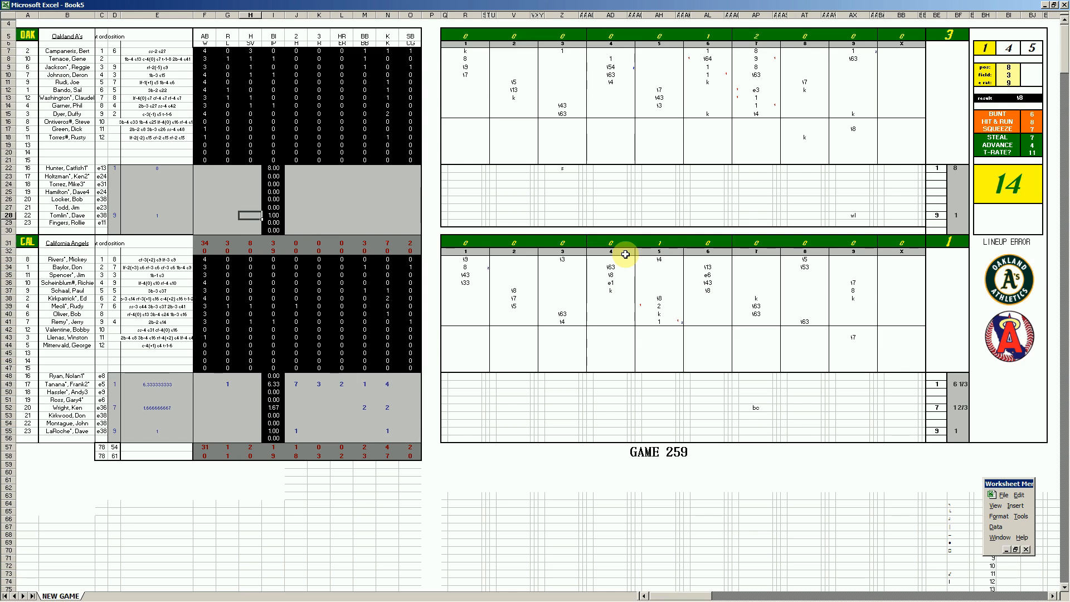
{"action": "type", "text": "1"}
{"action": "key", "text": "Right"}
{"action": "key", "text": "Right"}
{"action": "key", "text": "Right"}
Fill in Hunter's pitching line for Oakland with 1 win, 2 hits, 1 run, 1 earned run, 1 walk and 3 strikeouts.
{"action": "key", "text": "Right"}
{"action": "key", "text": "Right"}
{"action": "type", "text": "1"}
{"action": "key", "text": "Right"}
{"action": "type", "text": "1"}
{"action": "key", "text": "Left"}
{"action": "key", "text": "Left"}
{"action": "key", "text": "Left"}
{"action": "key", "text": "Left"}
{"action": "key", "text": "Left"}
{"action": "key", "text": "Up"}
{"action": "key", "text": "Up"}
{"action": "key", "text": "Up"}
{"action": "key", "text": "Up"}
{"action": "key", "text": "Left"}
{"action": "key", "text": "Left"}
{"action": "key", "text": "Left"}
{"action": "key", "text": "Up"}
{"action": "key", "text": "Up"}
{"action": "type", "text": "1"}
{"action": "key", "text": "Right"}
{"action": "key", "text": "Right"}
{"action": "key", "text": "Right"}
{"action": "key", "text": "Right"}
{"action": "type", "text": "2"}
{"action": "key", "text": "Right"}
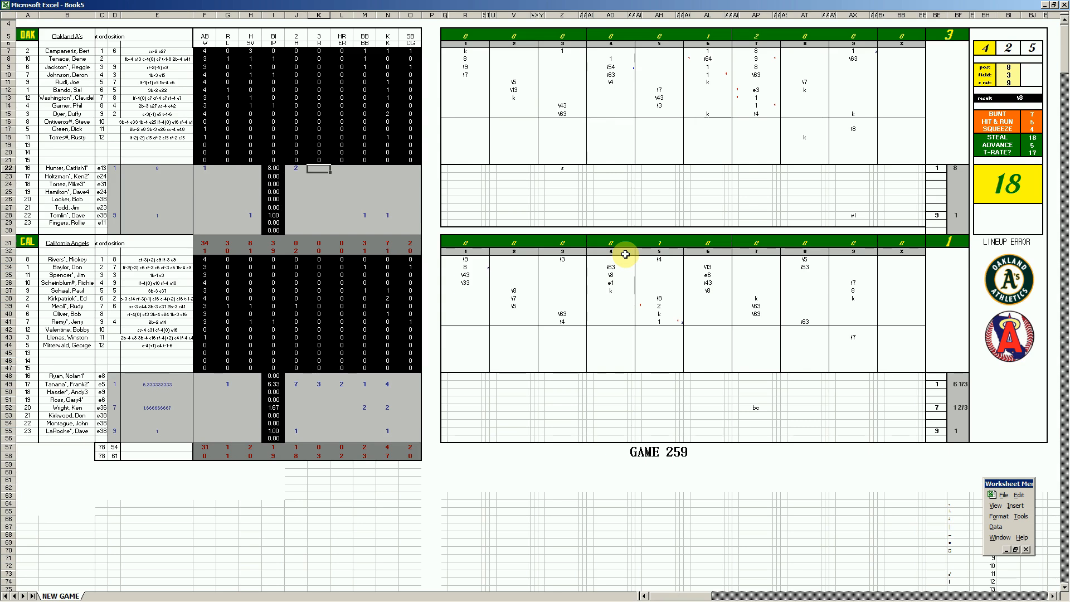
{"action": "type", "text": "1"}
{"action": "key", "text": "Right"}
{"action": "type", "text": "1"}
{"action": "key", "text": "Right"}
{"action": "type", "text": "1"}
{"action": "key", "text": "Right"}
{"action": "type", "text": "3"}
{"action": "key", "text": "Return"}
{"action": "key", "text": "Left"}
{"action": "key", "text": "Left"}
{"action": "key", "text": "Left"}
{"action": "key", "text": "Left"}
{"action": "key", "text": "Left"}
{"action": "key", "text": "Left"}
{"action": "key", "text": "Left"}
{"action": "key", "text": "Down"}
{"action": "key", "text": "Down"}
{"action": "key", "text": "Down"}
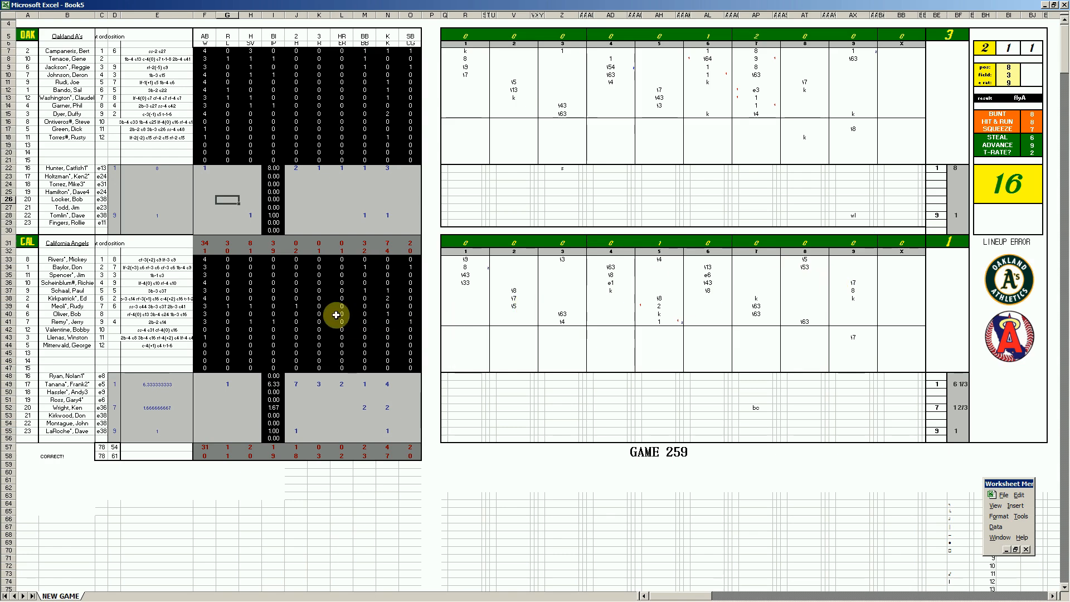
{"action": "left_click", "coordinate": [249, 400]}
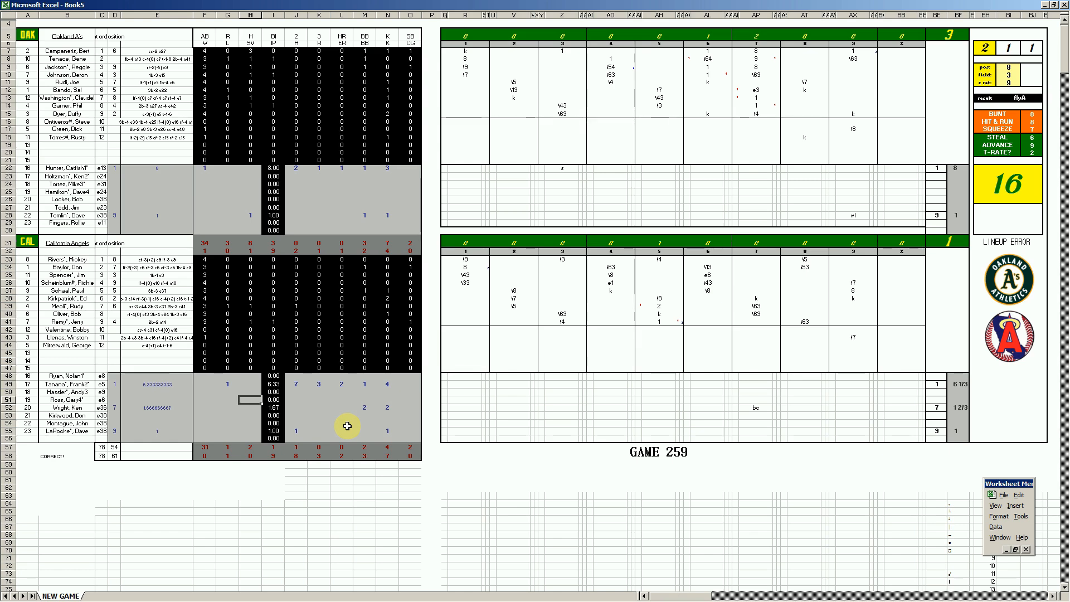
Save the box score workbook as 44caloak.xls, basing the name on the existing 43caloak.xls file.
{"action": "key", "text": "ctrl+s"}
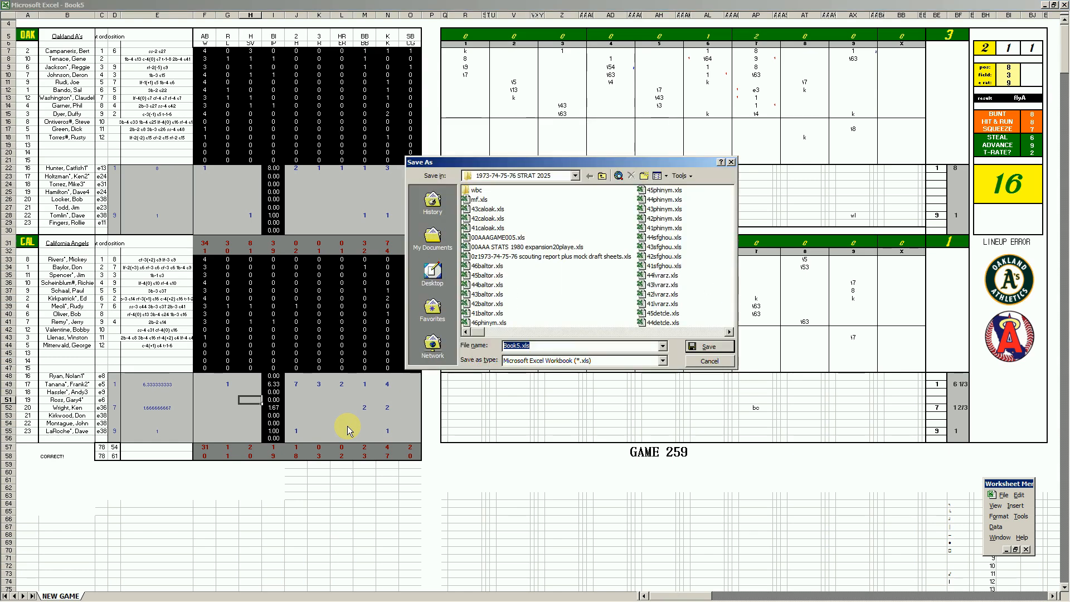
{"action": "left_click", "coordinate": [487, 209]}
{"action": "left_click", "coordinate": [508, 346]}
{"action": "type", "text": "4"}
{"action": "key", "text": "Delete"}
{"action": "key", "text": "Return"}
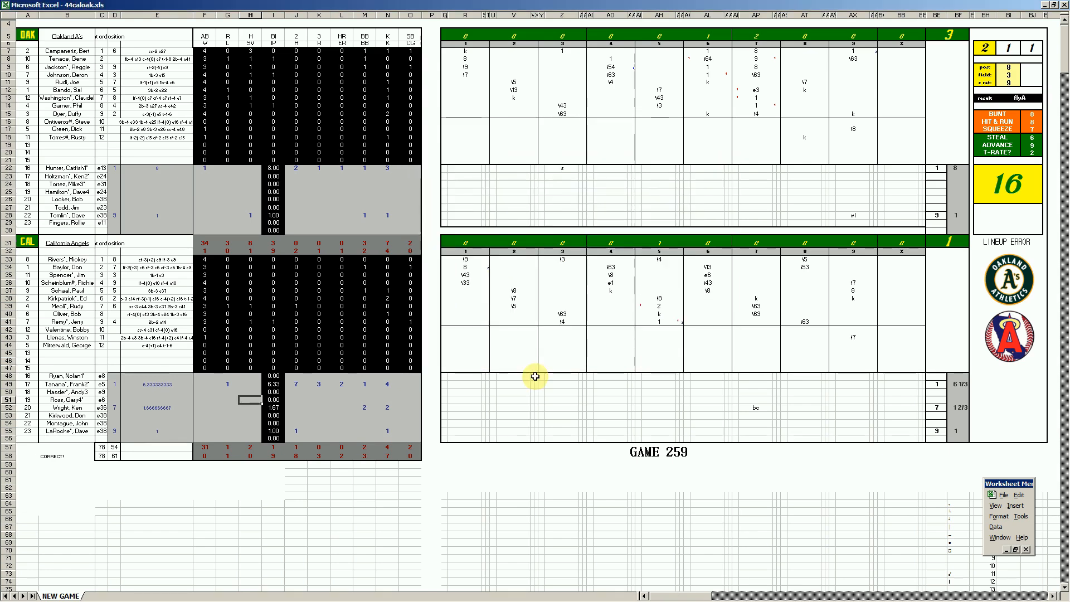
Save another copy of the workbook as mf.xls, replacing the existing file.
{"action": "key", "text": "F12"}
{"action": "type", "text": "mf.xls"}
{"action": "key", "text": "Return"}
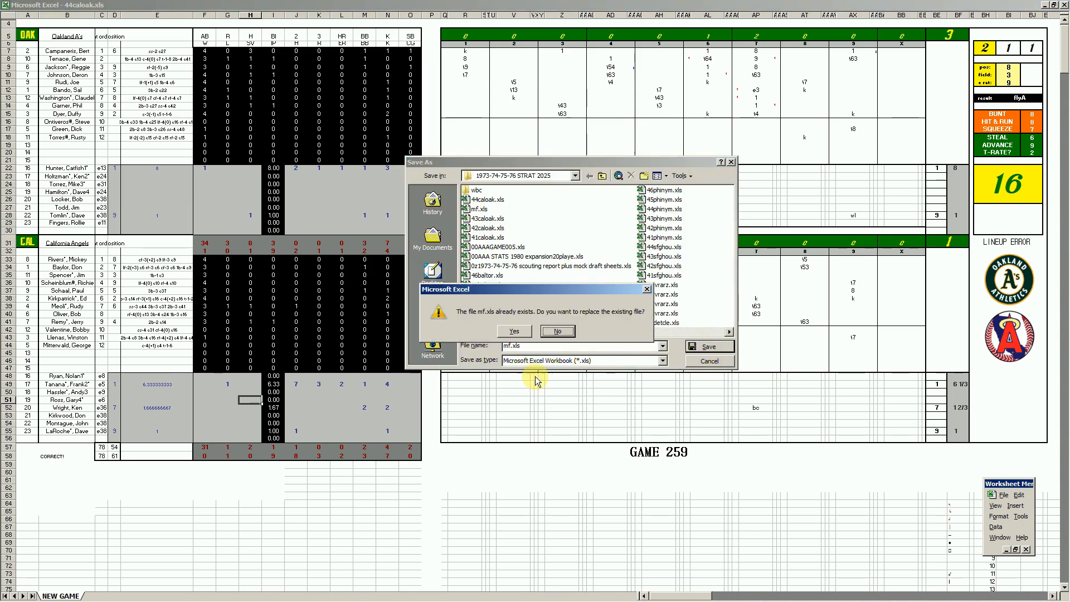
{"action": "key", "text": "y"}
Run the transfer macros into the stats workbook and paste Oakland's copied player lines into the Game 4 columns of the STATS sheet.
{"action": "key", "text": "ctrl+m"}
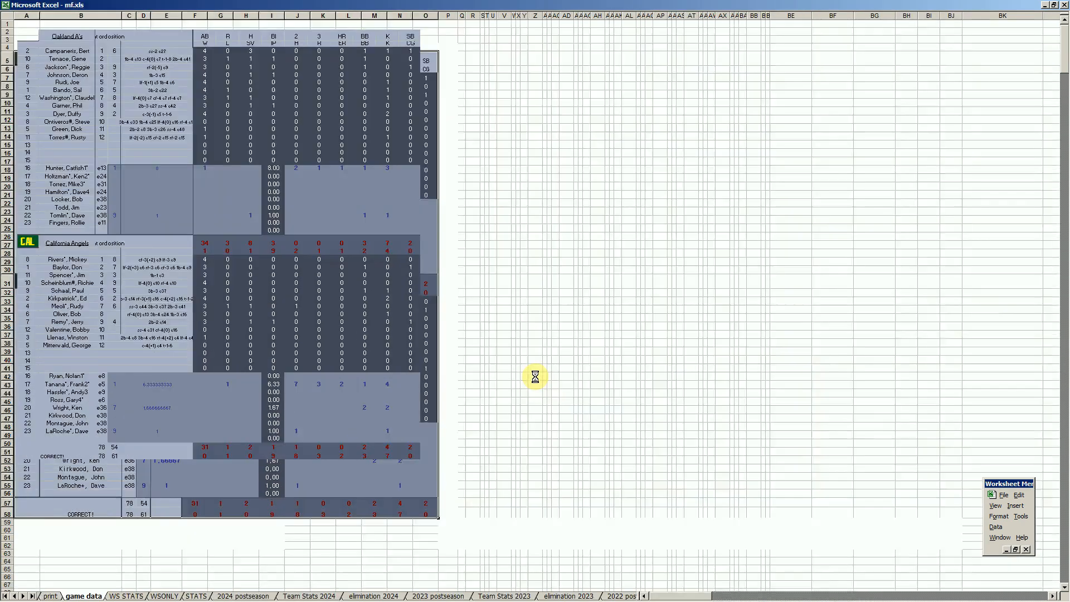
{"action": "key", "text": "n"}
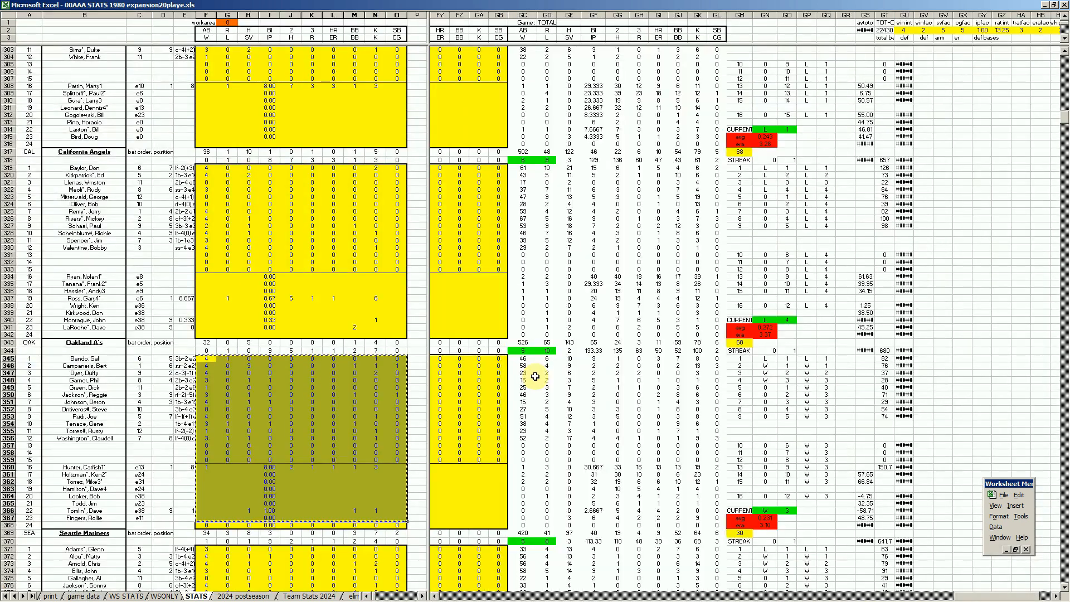
{"action": "left_click_drag", "start_coordinate": [886, 596], "coordinate": [629, 596]}
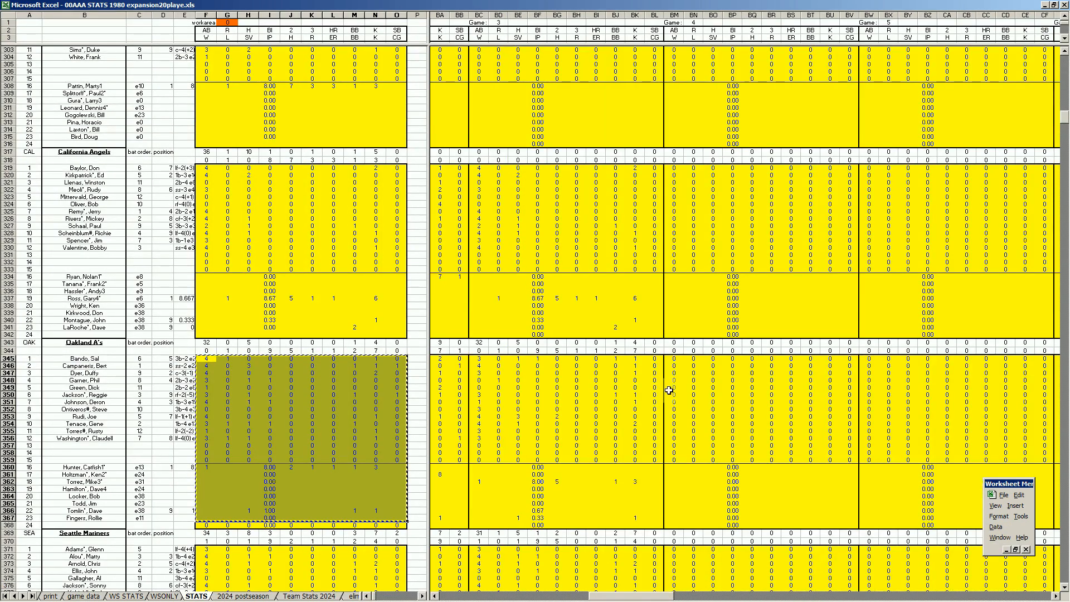
{"action": "right_click", "coordinate": [674, 364]}
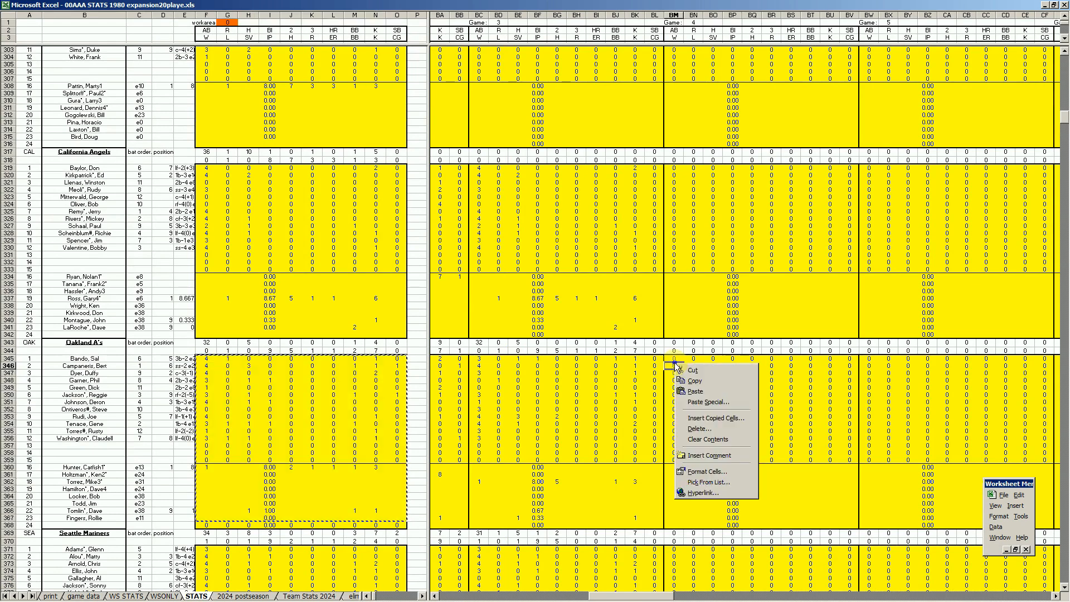
{"action": "left_click", "coordinate": [695, 391]}
{"action": "left_click", "coordinate": [345, 425]}
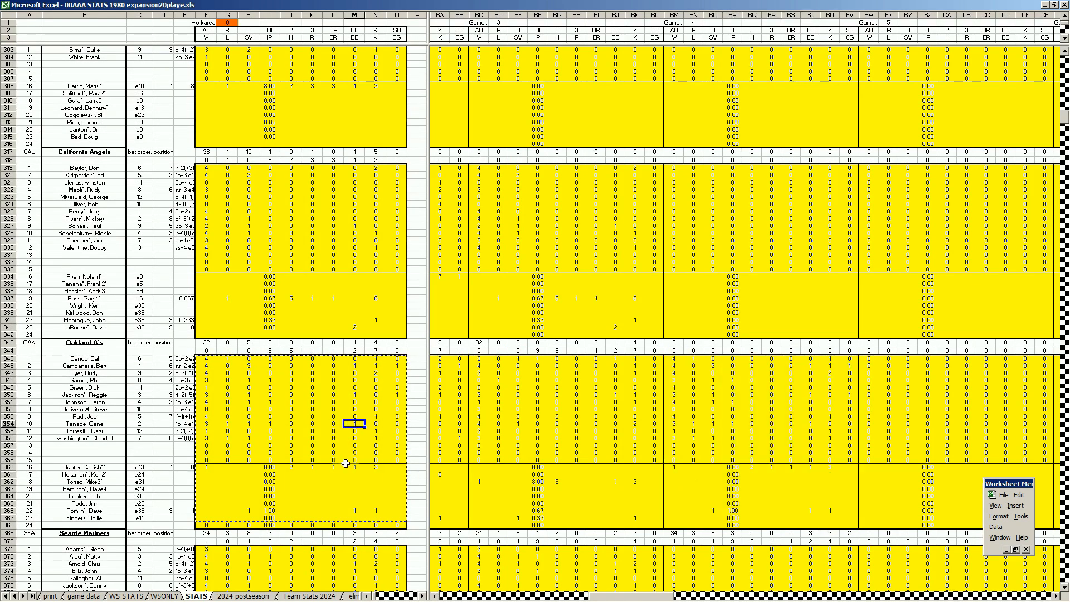
Copy California's player lines from the STATS work area and paste them into the team's Game 4 columns.
{"action": "key", "text": "ctrl+Page_Up"}
{"action": "key", "text": "ctrl+Page_Up"}
{"action": "key", "text": "ctrl+Page_Up"}
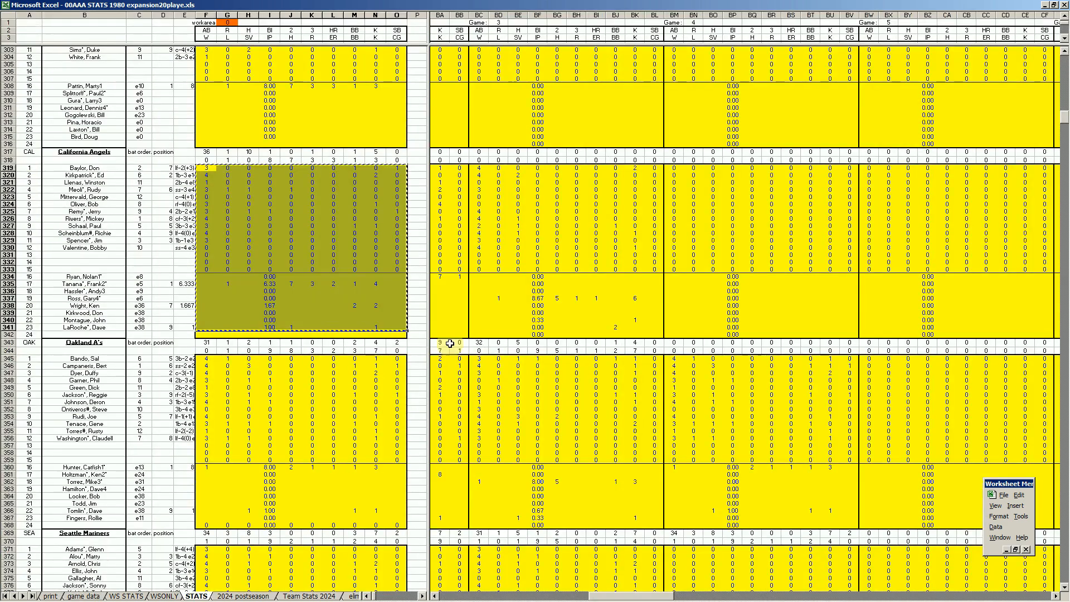
{"action": "right_click", "coordinate": [671, 170]}
{"action": "left_click", "coordinate": [686, 199]}
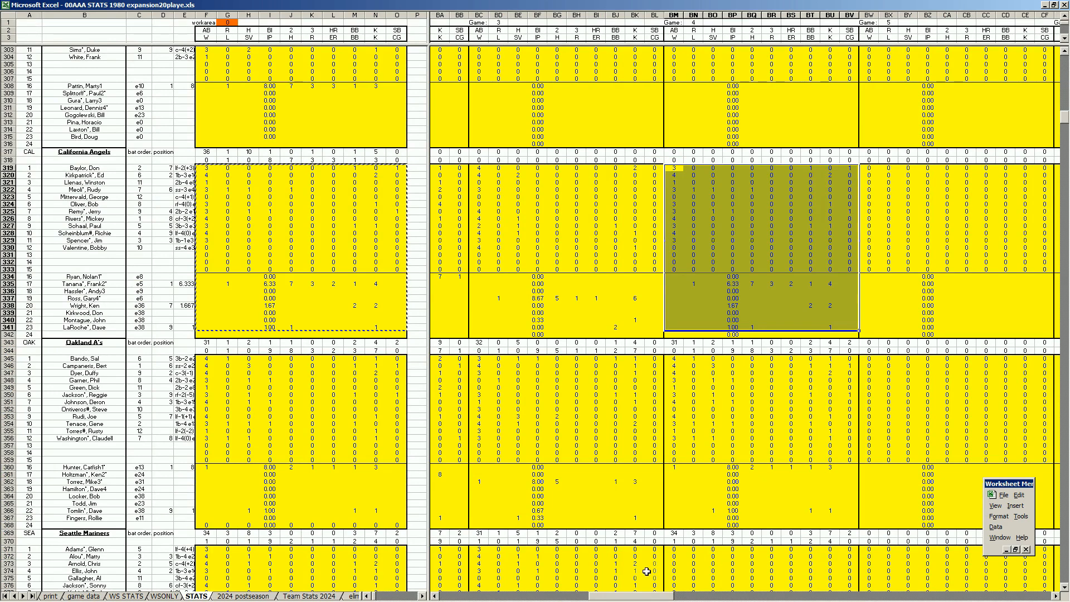
Examine the TOTAL columns for the California Angels and Oakland A's on the STATS sheet.
{"action": "left_click_drag", "start_coordinate": [645, 596], "coordinate": [1023, 595]}
{"action": "left_click", "coordinate": [499, 293]}
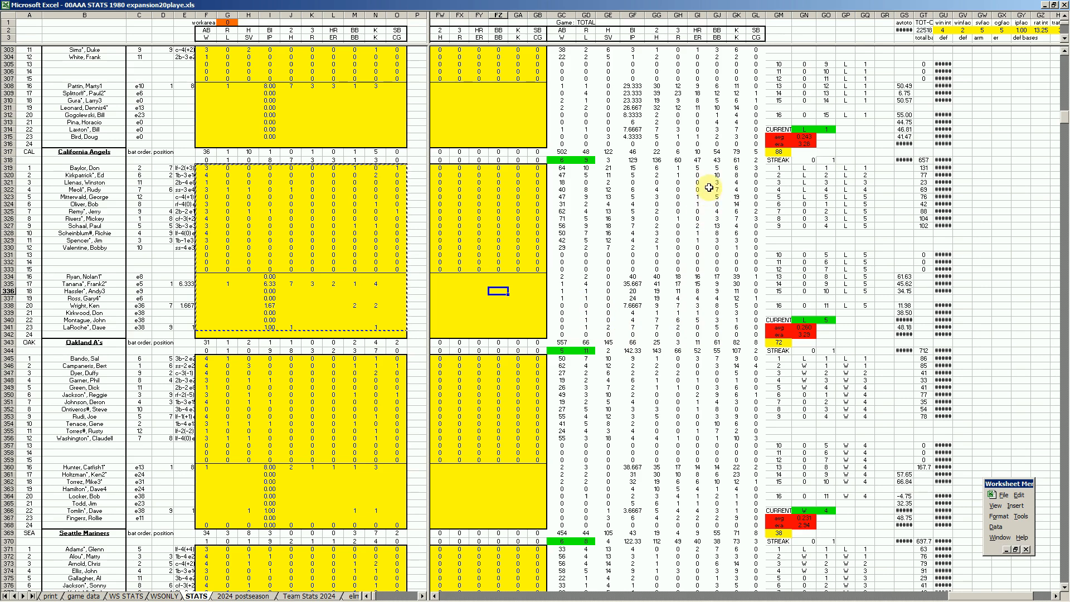
{"action": "left_click", "coordinate": [699, 168]}
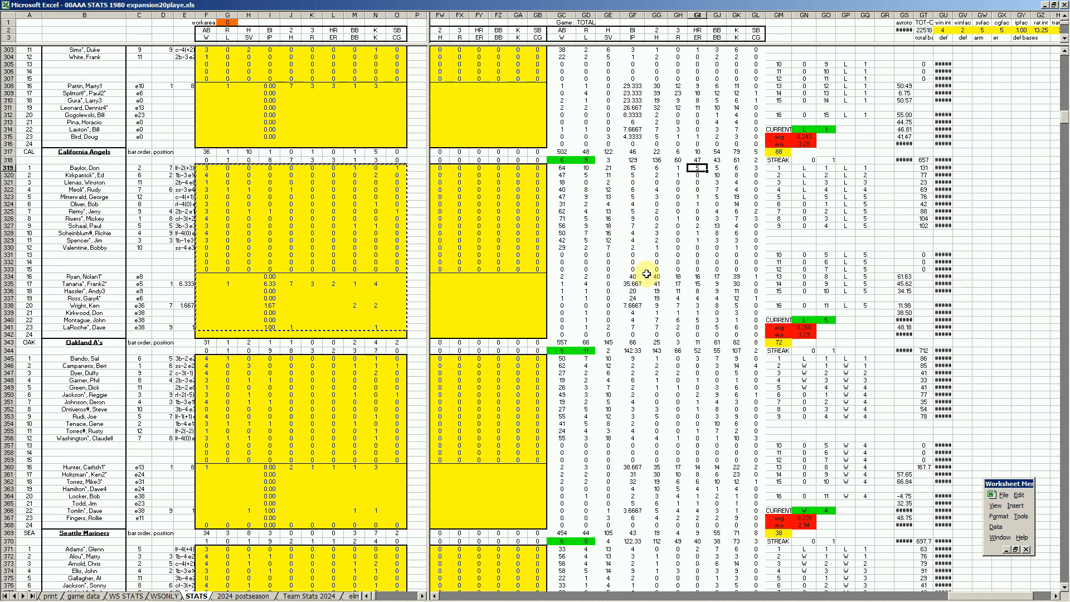
{"action": "left_click", "coordinate": [510, 306]}
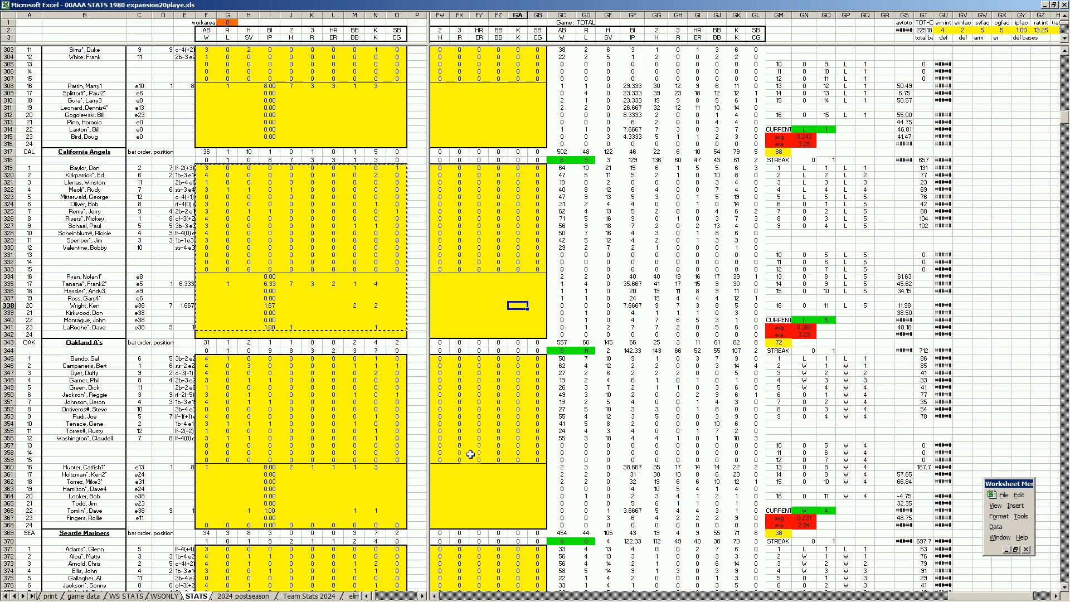
{"action": "left_click", "coordinate": [491, 490]}
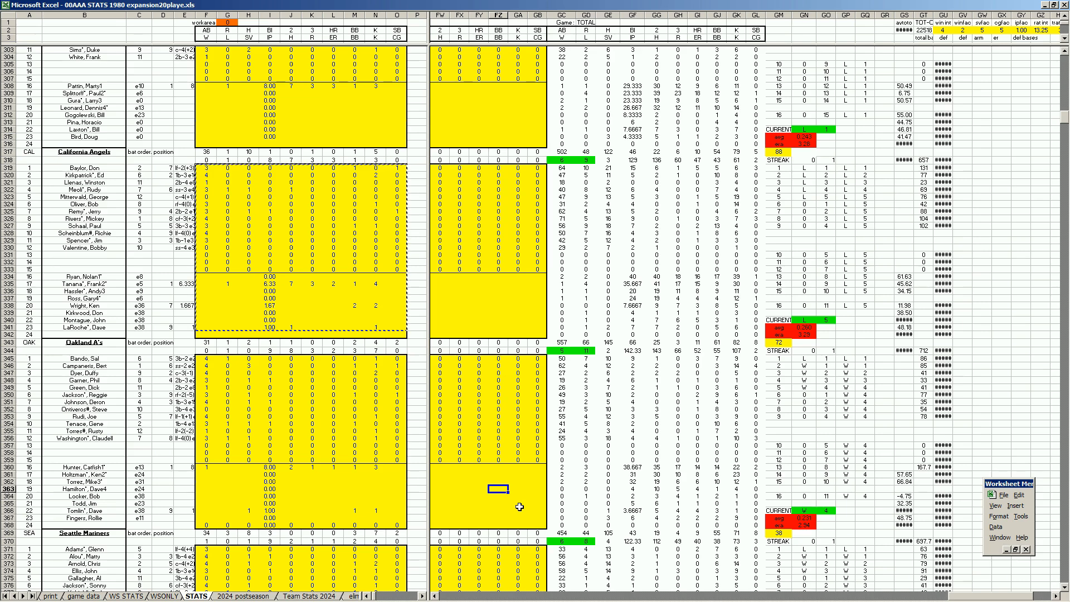
{"action": "left_click", "coordinate": [343, 599]}
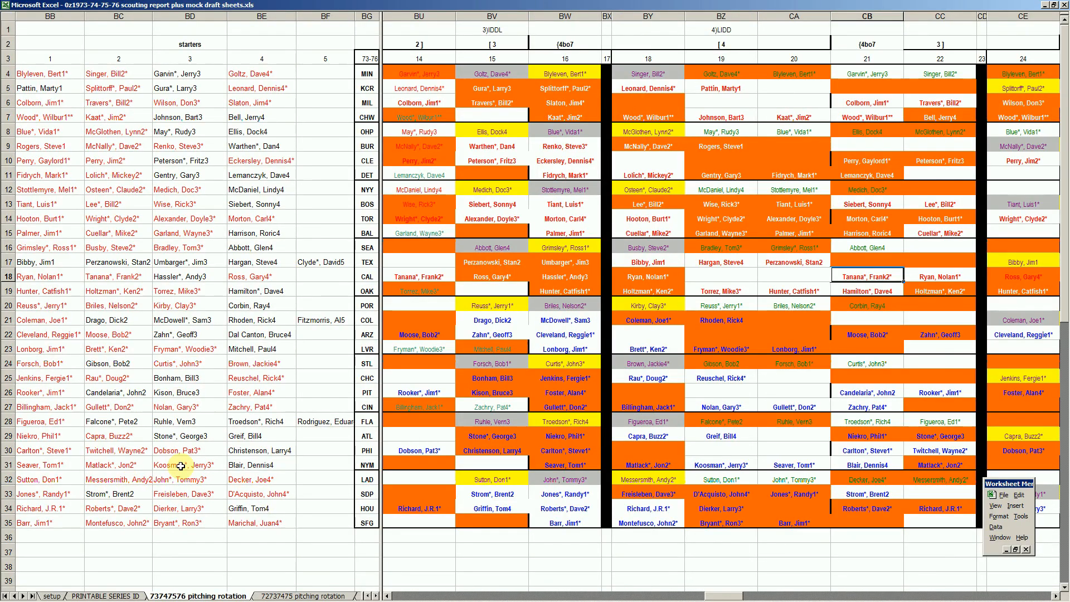
{"action": "left_click", "coordinate": [129, 596]}
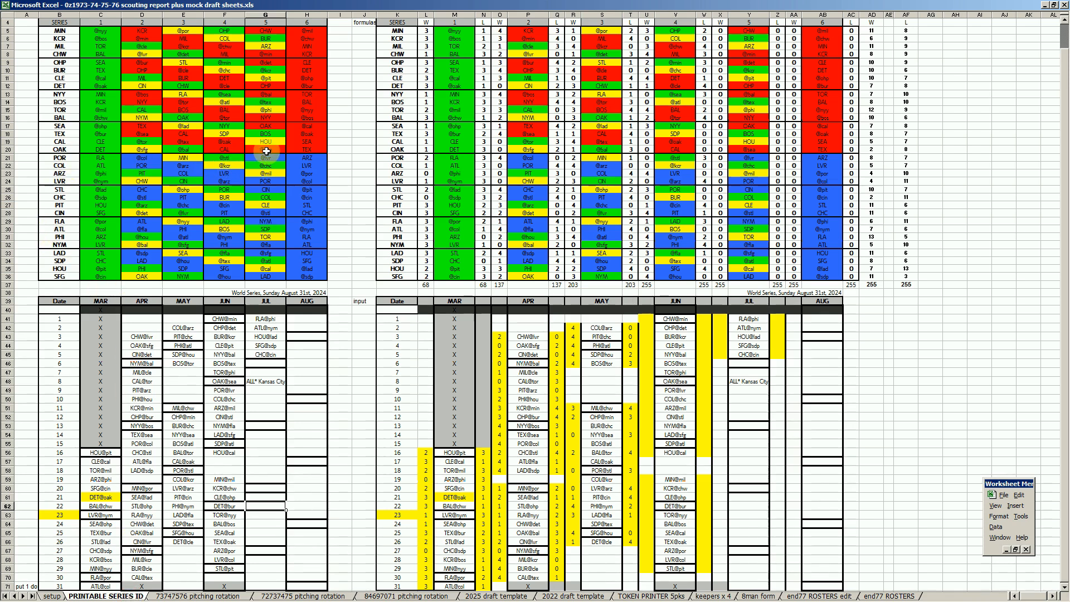
{"action": "left_click", "coordinate": [305, 151]}
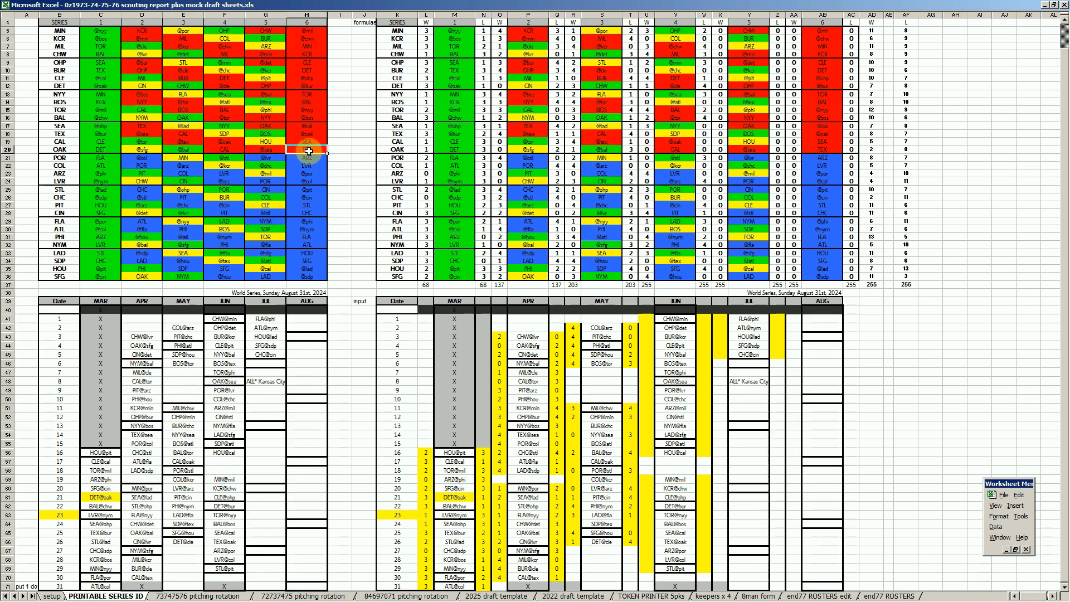
{"action": "mouse_move", "coordinate": [289, 598]}
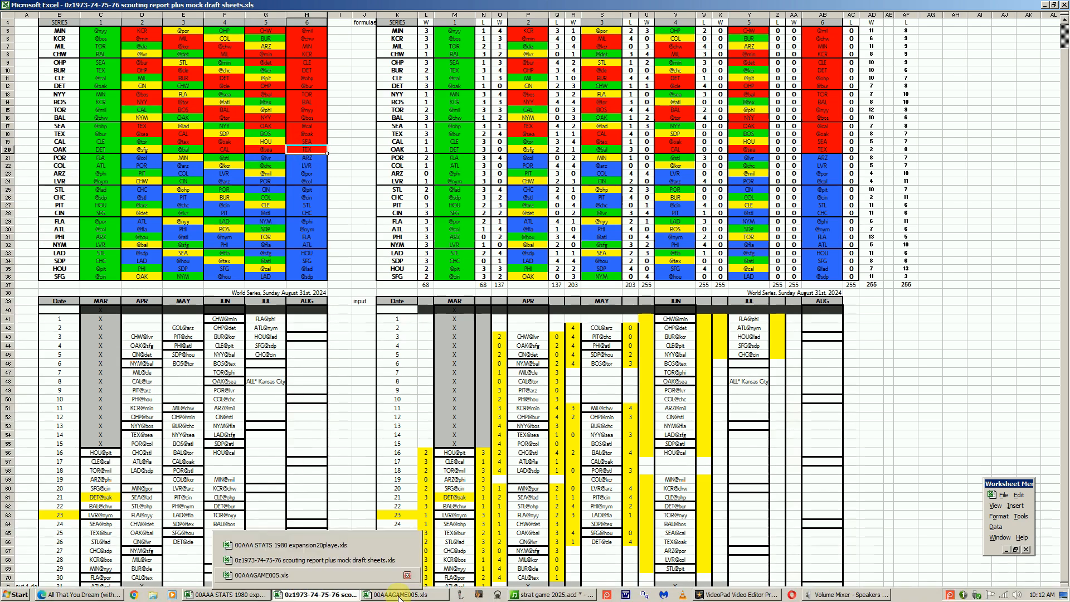
Switch to the 1980 stats workbook and try an earned-run-average calculation in column GA beside Oakland's pitchers on the STATS sheet.
{"action": "left_click", "coordinate": [233, 598]}
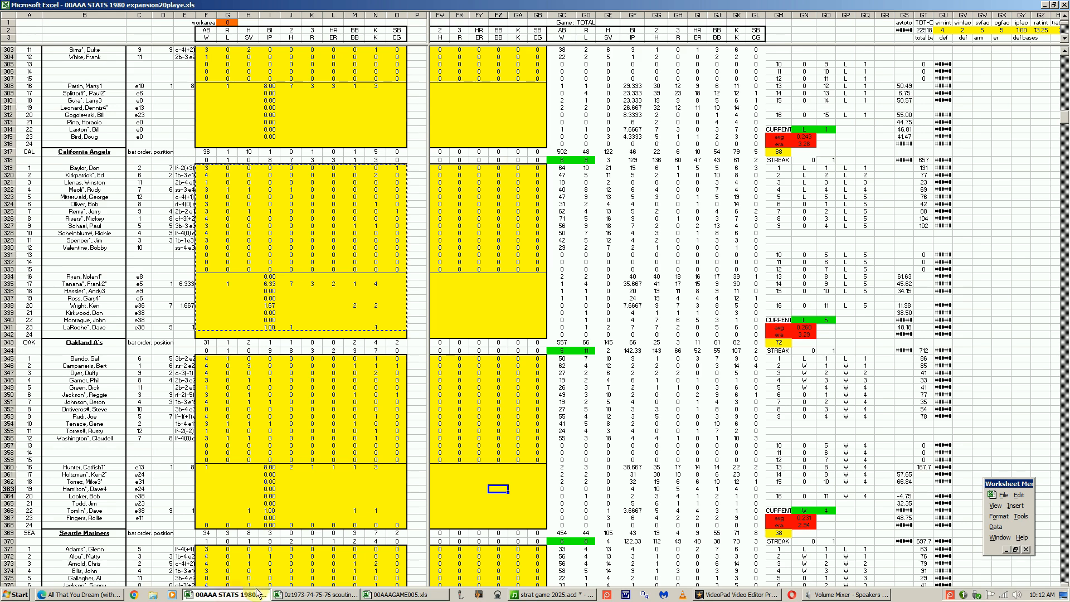
{"action": "left_click", "coordinate": [516, 474]}
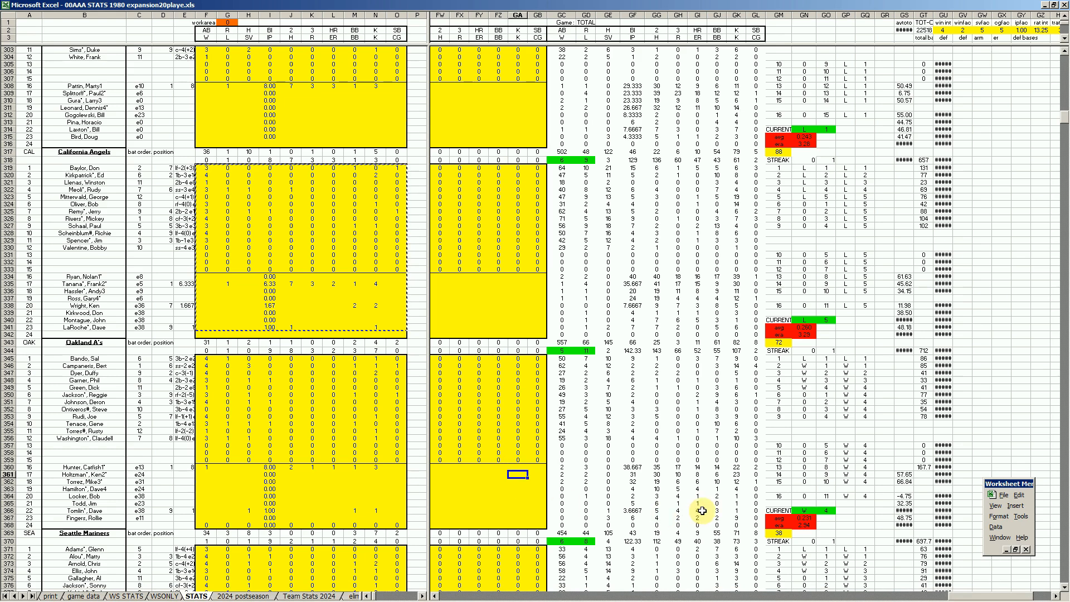
{"action": "double_click", "coordinate": [518, 498]}
{"action": "type", "text": "+R"}
{"action": "type", "text": "4*9/38"}
{"action": "key", "text": "Return"}
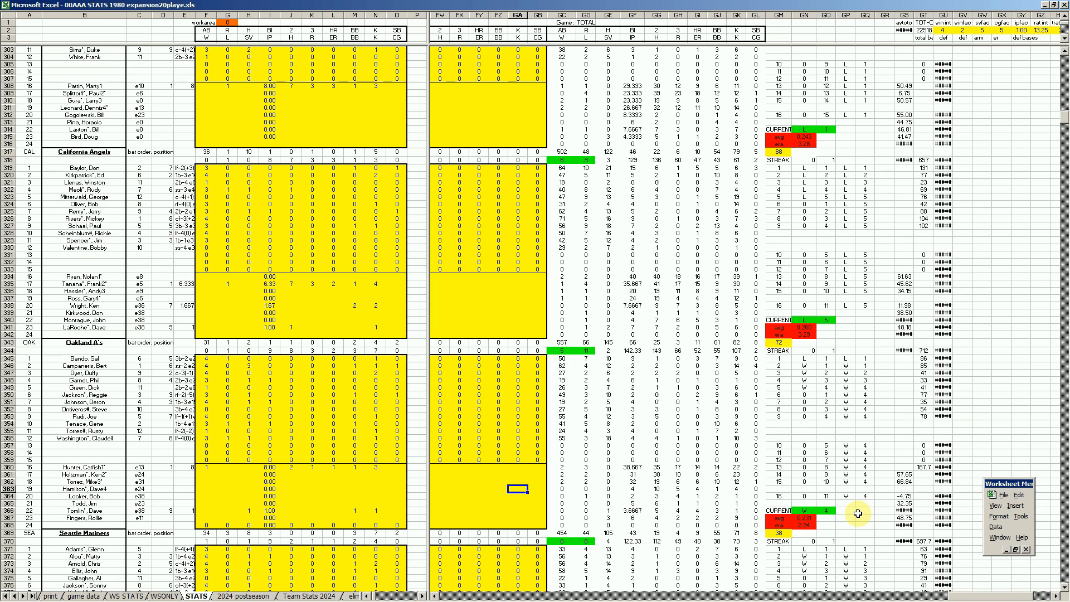
Examine the wins, losses, saves and innings of Oakland's pitchers in the TOTAL columns.
{"action": "key", "text": "Right"}
{"action": "key", "text": "Right"}
{"action": "key", "text": "Right"}
{"action": "key", "text": "Right"}
{"action": "key", "text": "Right"}
{"action": "key", "text": "Right"}
{"action": "key", "text": "Right"}
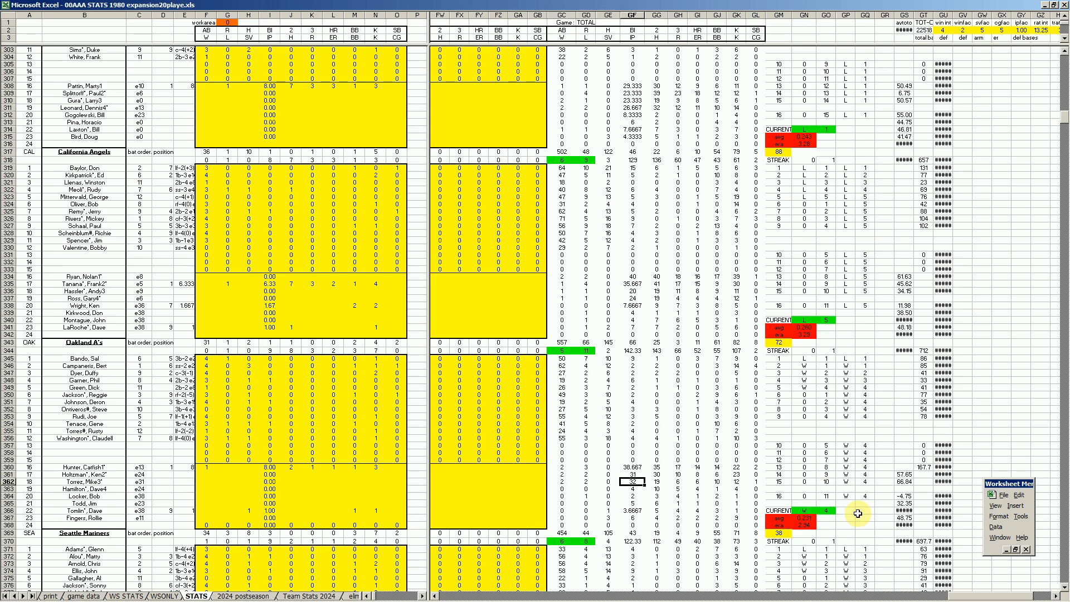
{"action": "key", "text": "Left"}
{"action": "key", "text": "Left"}
{"action": "key", "text": "Left"}
{"action": "key", "text": "Up"}
{"action": "key", "text": "Up"}
{"action": "key", "text": "Left"}
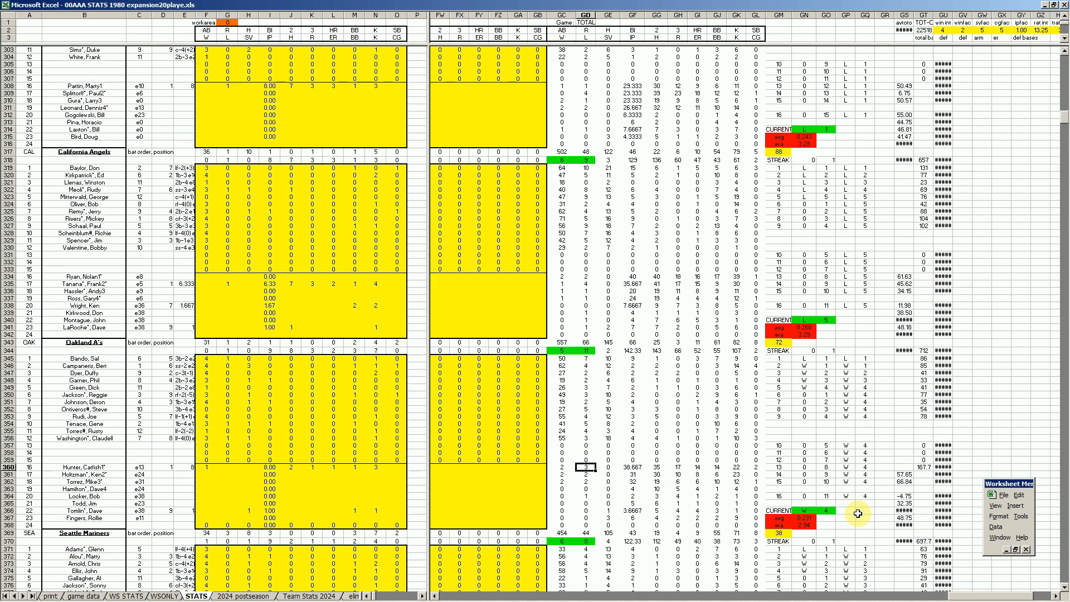
{"action": "key", "text": "Left"}
{"action": "key", "text": "Down"}
{"action": "key", "text": "Right"}
{"action": "key", "text": "Down"}
{"action": "key", "text": "Right"}
{"action": "key", "text": "Right"}
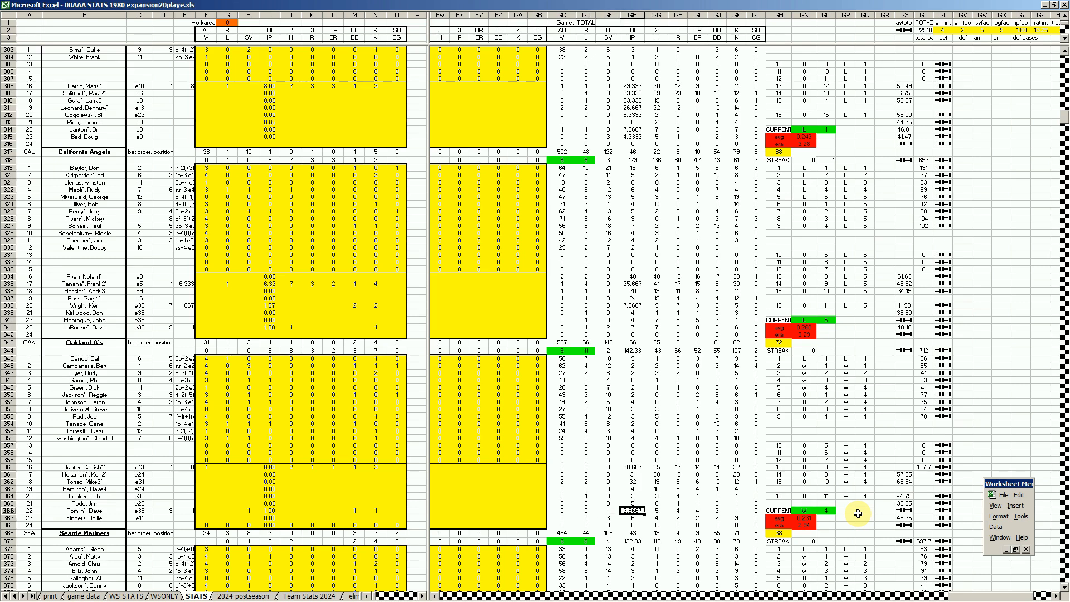
{"action": "key", "text": "Down"}
{"action": "key", "text": "Left"}
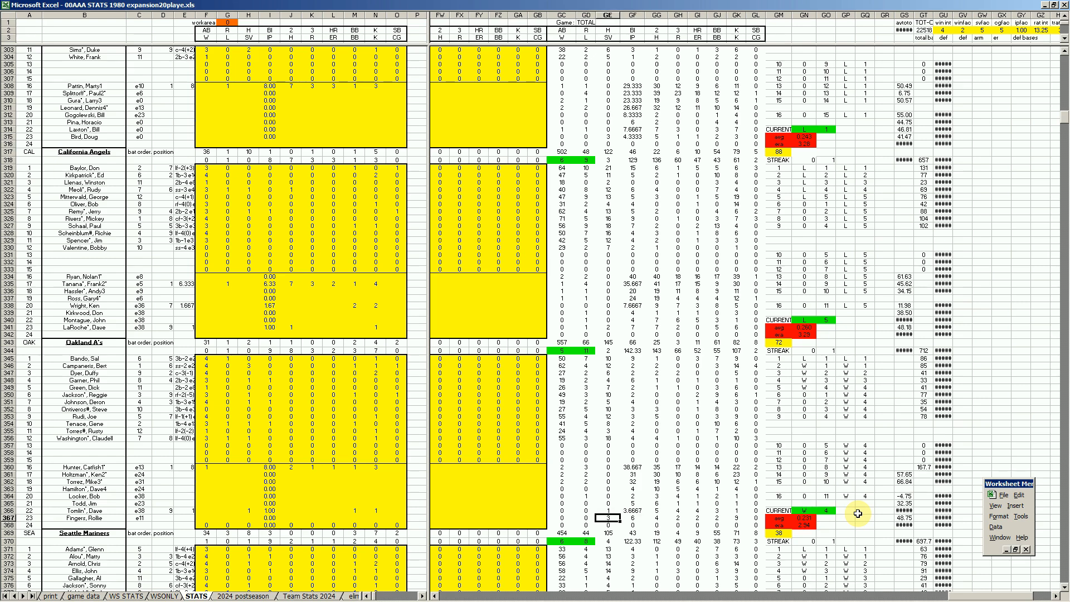
{"action": "key", "text": "Up"}
{"action": "key", "text": "Down"}
{"action": "key", "text": "Up"}
Review Oakland's individual batting totals and the Seattle Mariners' team totals on the STATS sheet.
{"action": "key", "text": "Right"}
{"action": "key", "text": "Up"}
{"action": "key", "text": "Up"}
{"action": "key", "text": "Up"}
{"action": "key", "text": "Up"}
{"action": "key", "text": "Up"}
{"action": "key", "text": "Up"}
{"action": "key", "text": "Up"}
{"action": "key", "text": "Up"}
{"action": "key", "text": "Up"}
{"action": "key", "text": "Up"}
{"action": "key", "text": "Up"}
{"action": "key", "text": "Up"}
{"action": "key", "text": "Up"}
{"action": "key", "text": "Right"}
{"action": "key", "text": "Right"}
{"action": "key", "text": "Right"}
{"action": "key", "text": "Up"}
{"action": "key", "text": "Up"}
{"action": "key", "text": "Up"}
{"action": "key", "text": "Up"}
{"action": "key", "text": "Up"}
{"action": "key", "text": "Up"}
{"action": "key", "text": "Up"}
{"action": "key", "text": "Left"}
{"action": "key", "text": "Left"}
{"action": "key", "text": "Left"}
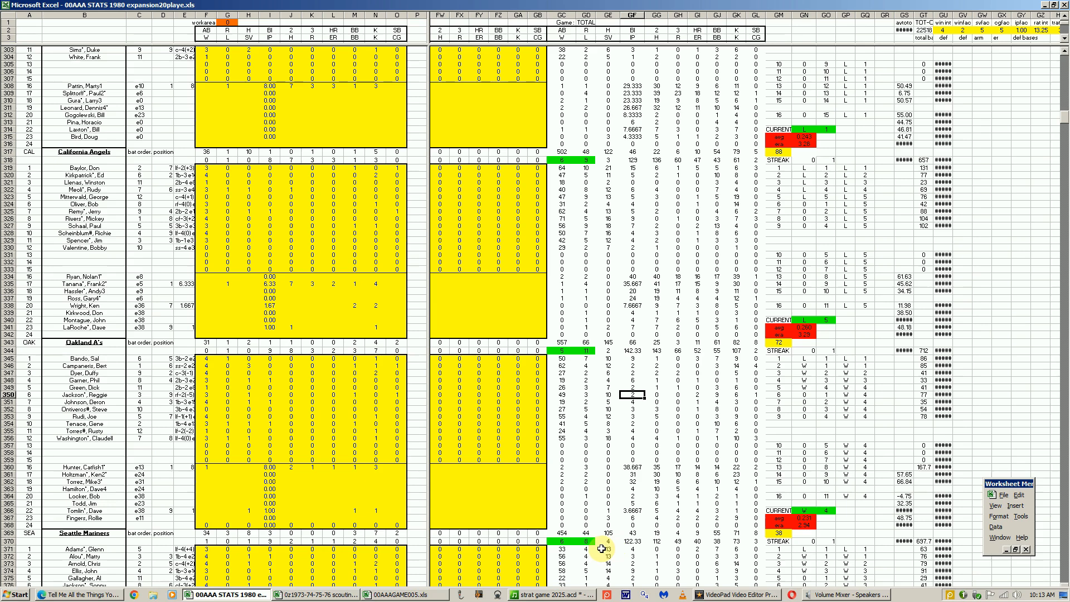
{"action": "left_click", "coordinate": [586, 532]}
{"action": "left_click", "coordinate": [678, 543]}
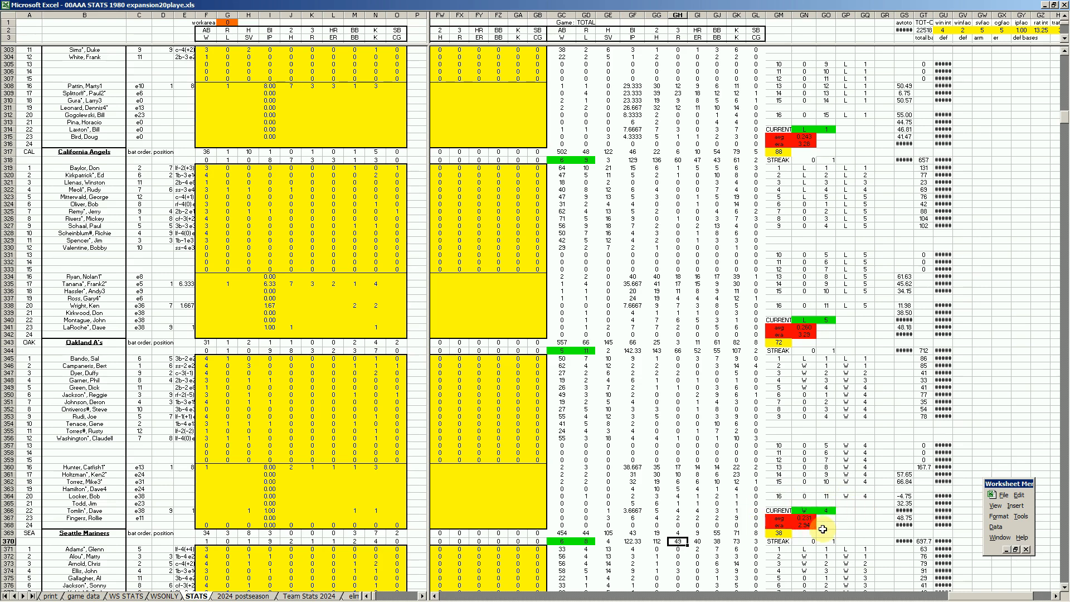
View the standings below the STATS rosters, and check Oakland's games behind in the AL West on the print sheet.
{"action": "left_click", "coordinate": [523, 504]}
{"action": "key", "text": "Page_Down"}
{"action": "key", "text": "Page_Down"}
{"action": "key", "text": "Page_Down"}
{"action": "key", "text": "Page_Down"}
{"action": "key", "text": "Page_Down"}
{"action": "key", "text": "Page_Down"}
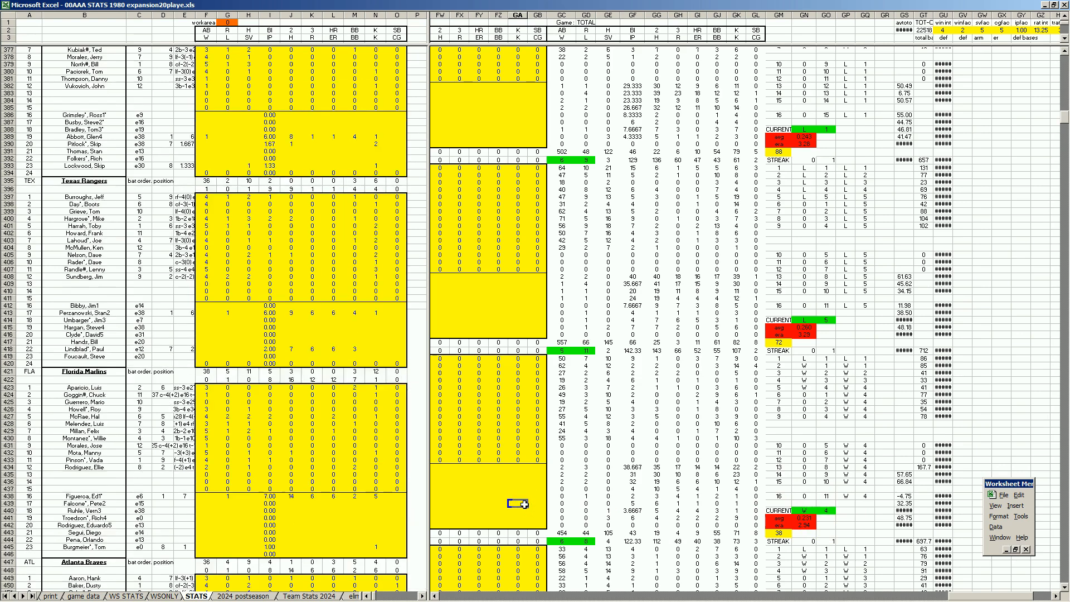
{"action": "key", "text": "Page_Down"}
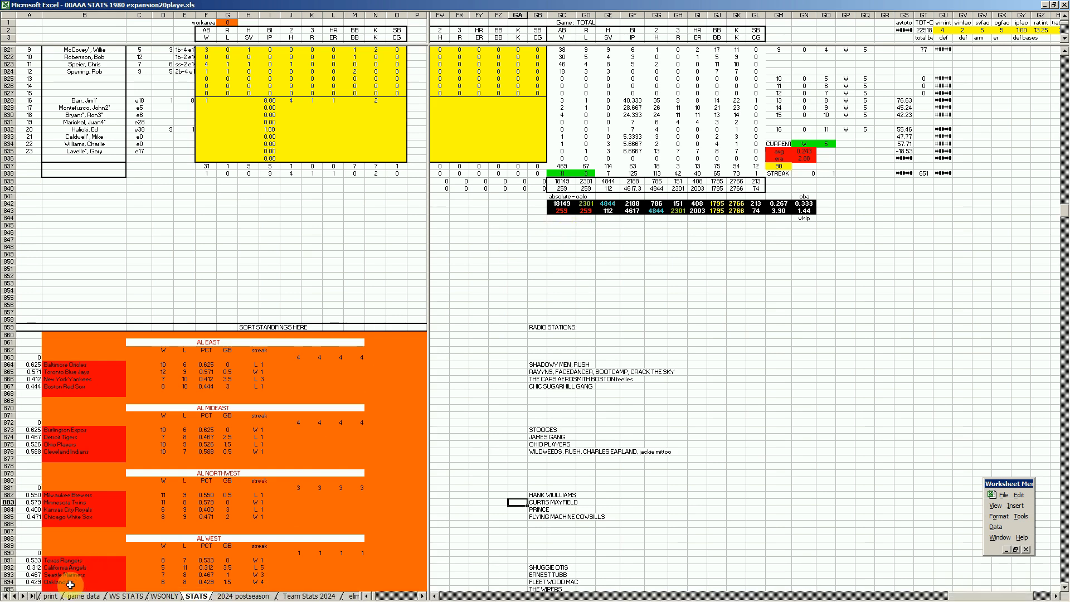
{"action": "left_click", "coordinate": [52, 596]}
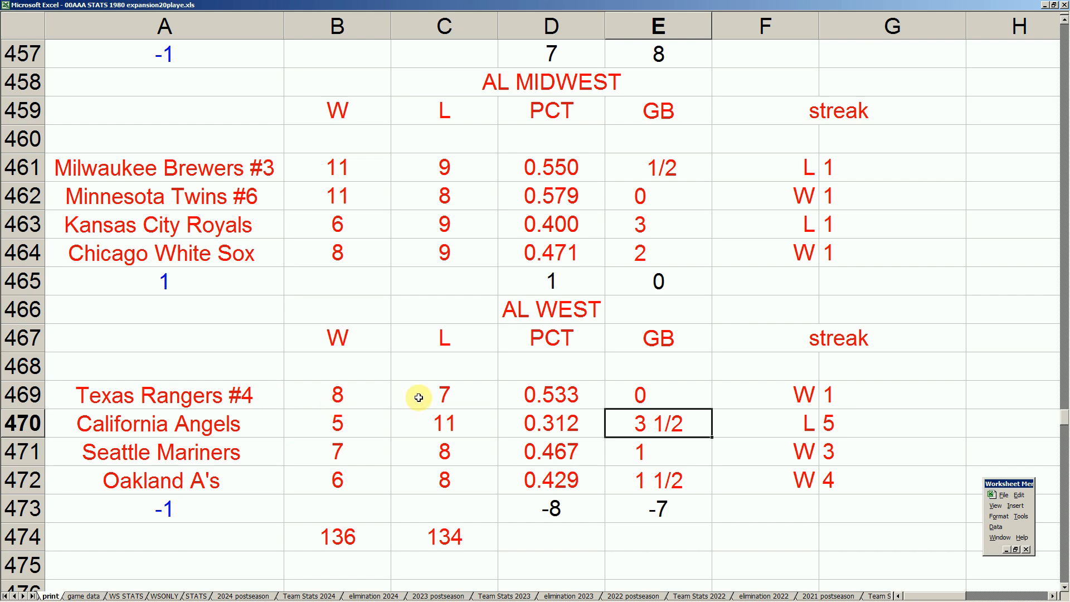
{"action": "left_click", "coordinate": [675, 484]}
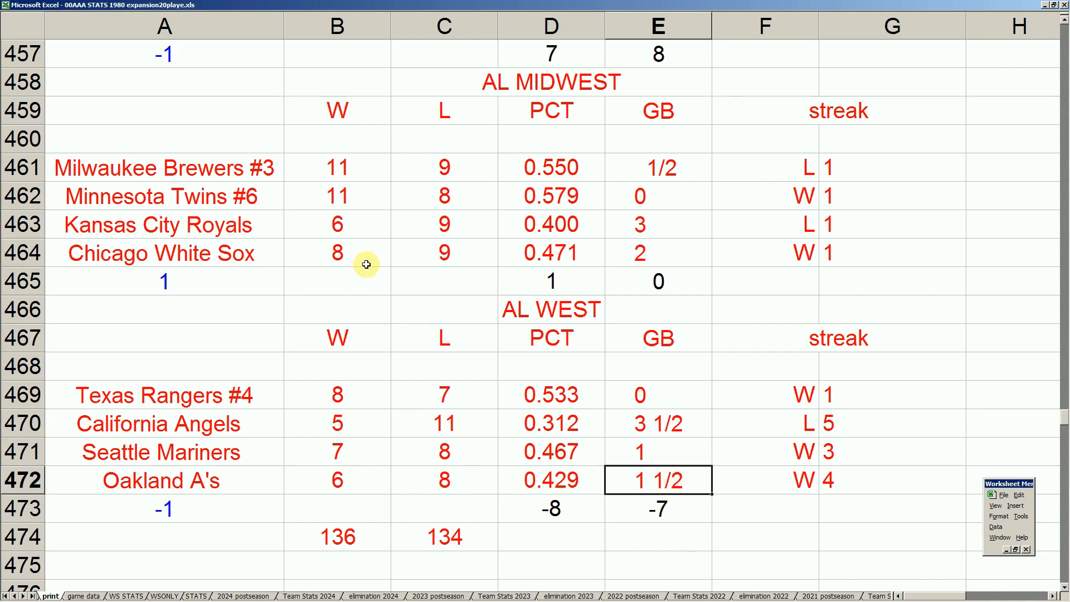
Review the AL East and AL North standings on the print sheet.
{"action": "left_click", "coordinate": [390, 195]}
{"action": "key", "text": "Up"}
{"action": "key", "text": "Up"}
{"action": "key", "text": "Up"}
{"action": "key", "text": "Up"}
{"action": "key", "text": "Up"}
{"action": "key", "text": "Up"}
{"action": "key", "text": "Up"}
{"action": "key", "text": "Up"}
{"action": "key", "text": "Up"}
{"action": "key", "text": "Up"}
{"action": "key", "text": "Up"}
{"action": "key", "text": "Up"}
{"action": "key", "text": "Up"}
{"action": "key", "text": "Up"}
{"action": "key", "text": "Up"}
{"action": "key", "text": "Up"}
{"action": "key", "text": "Up"}
{"action": "key", "text": "Up"}
{"action": "key", "text": "Up"}
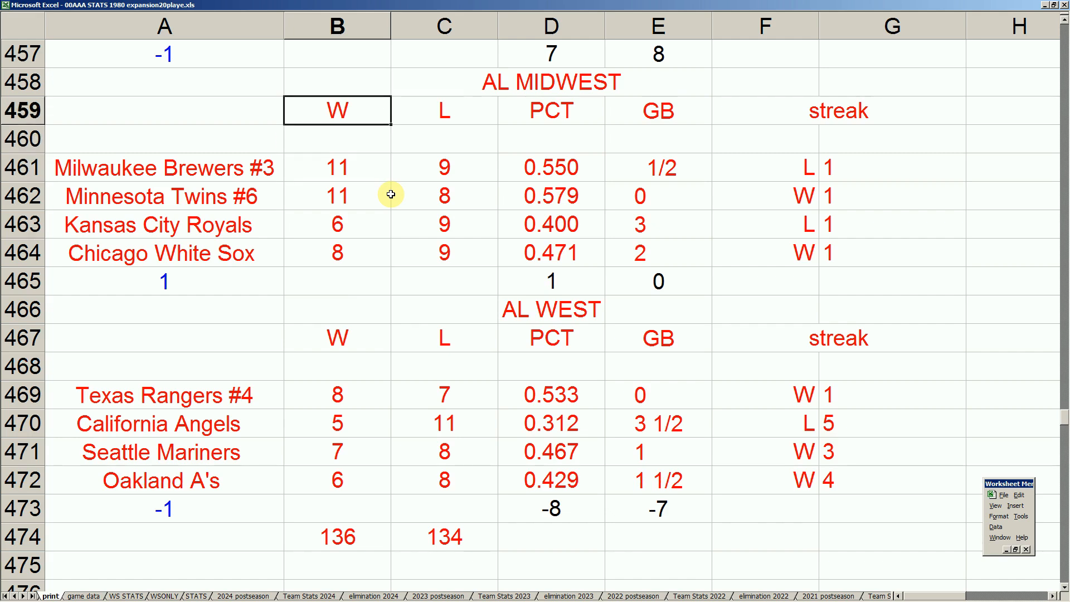
{"action": "key", "text": "Up"}
{"action": "key", "text": "Down"}
{"action": "key", "text": "Down"}
{"action": "key", "text": "Right"}
{"action": "key", "text": "Down"}
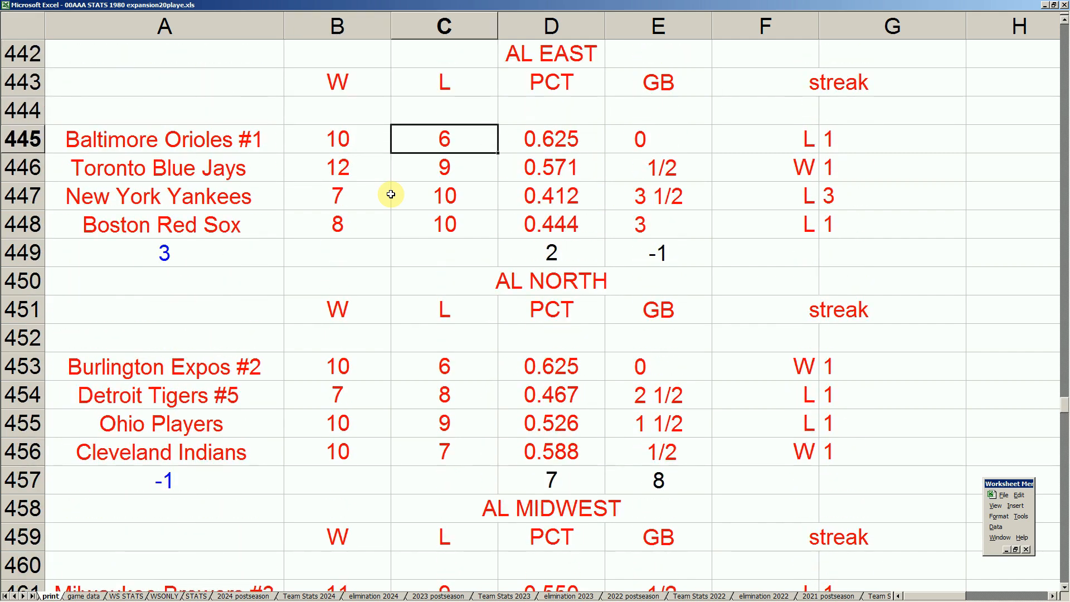
{"action": "key", "text": "Down"}
{"action": "key", "text": "Down"}
{"action": "key", "text": "Down"}
{"action": "key", "text": "Down"}
{"action": "key", "text": "Down"}
{"action": "key", "text": "Down"}
{"action": "key", "text": "Down"}
{"action": "key", "text": "Down"}
Examine the AL Midwest and AL West standings, comparing the loss column of the AL West teams.
{"action": "key", "text": "Down"}
{"action": "key", "text": "Down"}
{"action": "key", "text": "Down"}
{"action": "key", "text": "Down"}
{"action": "key", "text": "Down"}
{"action": "key", "text": "Down"}
{"action": "key", "text": "Down"}
{"action": "key", "text": "Down"}
{"action": "key", "text": "Down"}
{"action": "key", "text": "Down"}
{"action": "key", "text": "Down"}
{"action": "key", "text": "Down"}
{"action": "key", "text": "Down"}
{"action": "key", "text": "Down"}
{"action": "key", "text": "Down"}
{"action": "key", "text": "Down"}
{"action": "key", "text": "Down"}
{"action": "key", "text": "Down"}
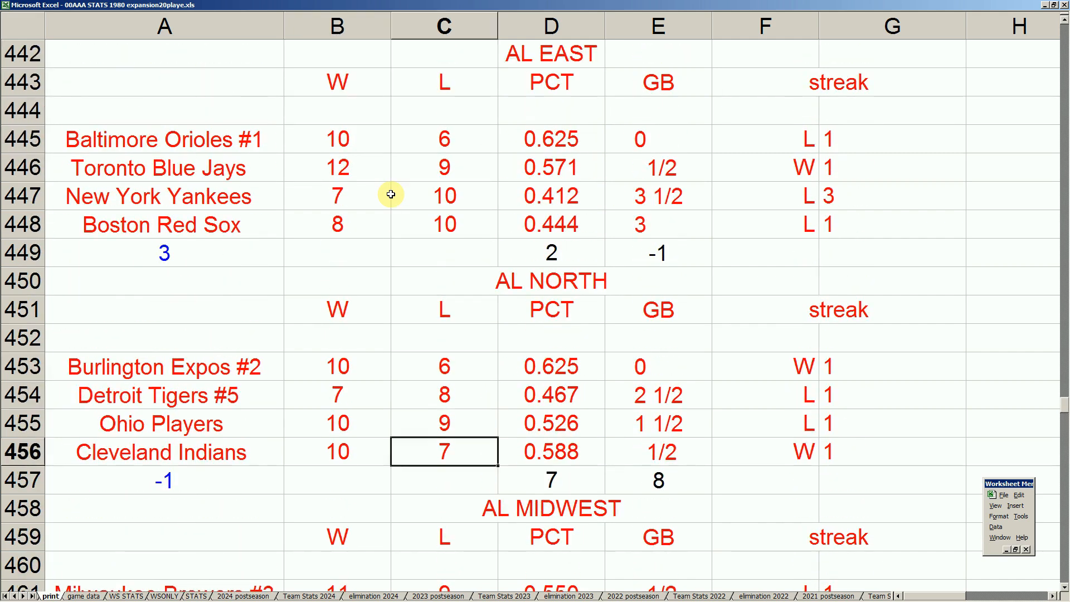
{"action": "key", "text": "Down"}
{"action": "key", "text": "Down"}
{"action": "key", "text": "Down"}
{"action": "key", "text": "Down"}
{"action": "key", "text": "Down"}
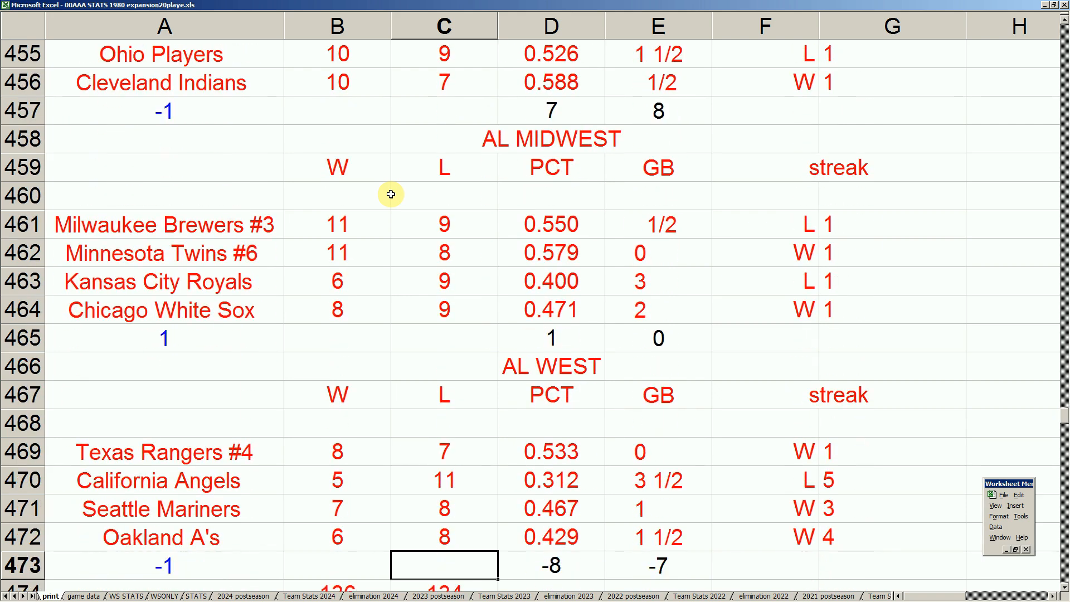
{"action": "key", "text": "Up"}
{"action": "key", "text": "Up"}
{"action": "key", "text": "Up"}
{"action": "key", "text": "Up"}
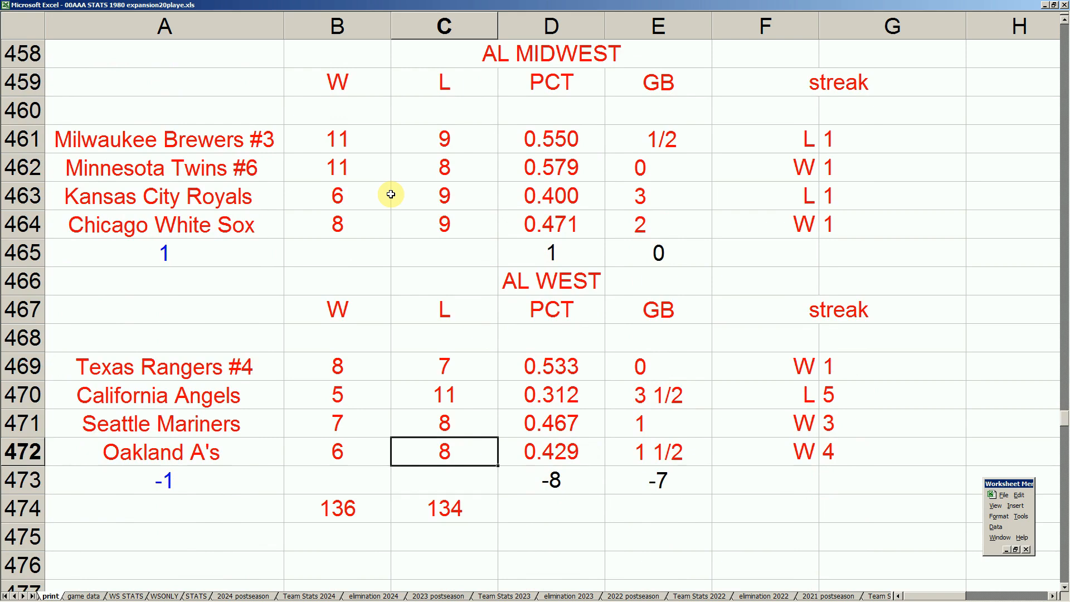
{"action": "key", "text": "Up"}
{"action": "key", "text": "Up"}
{"action": "key", "text": "Up"}
{"action": "key", "text": "Down"}
{"action": "key", "text": "Down"}
{"action": "key", "text": "Down"}
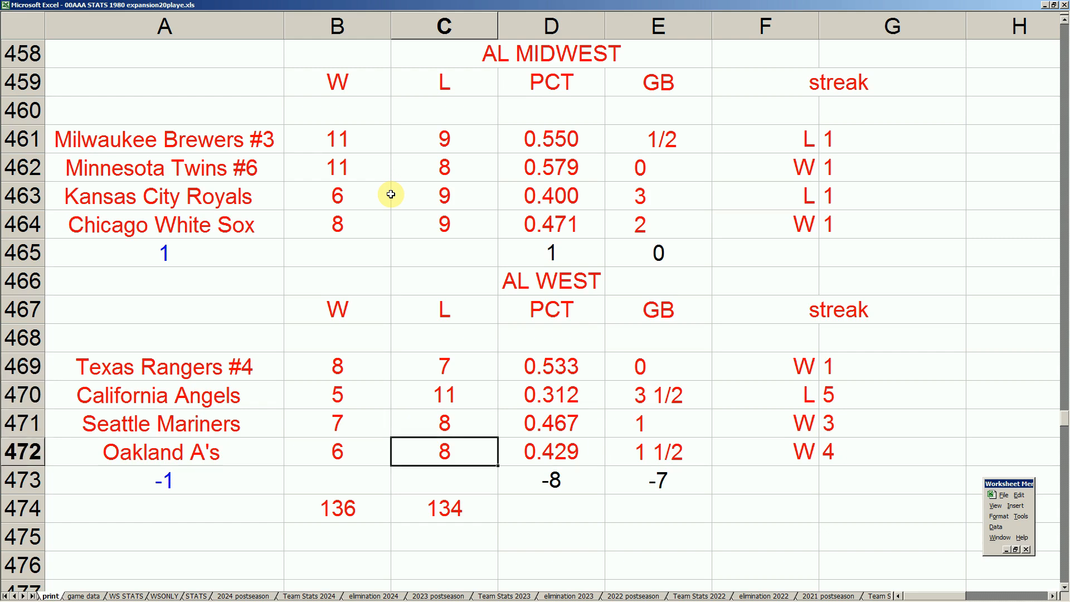